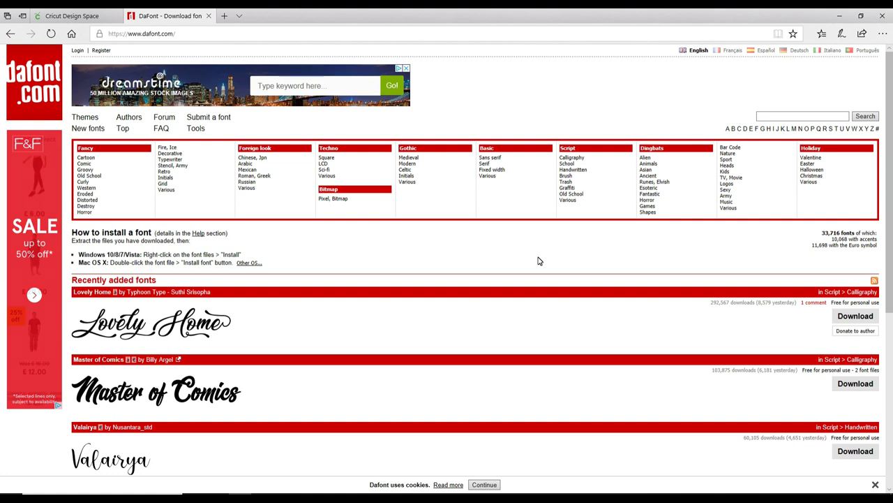
- Search DaFont for the MONOGRAMOS font, then return to the blank Cricut Design Space canvas
click(772, 117)
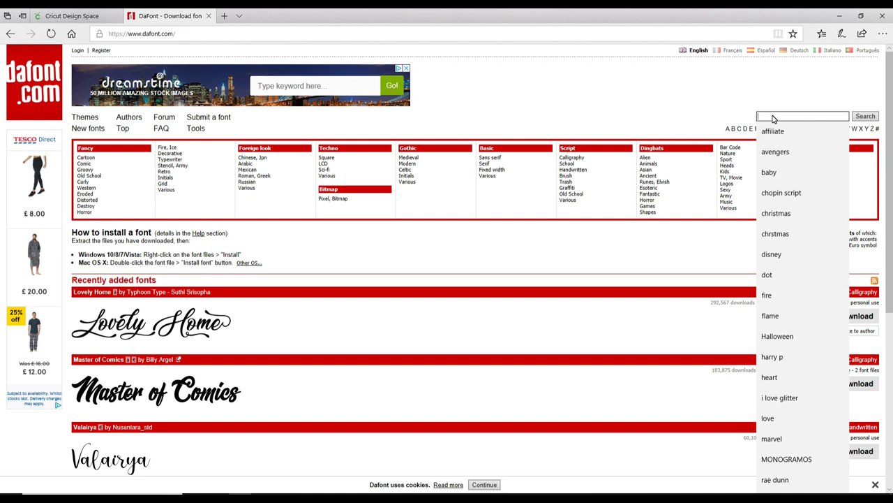
text(mono)
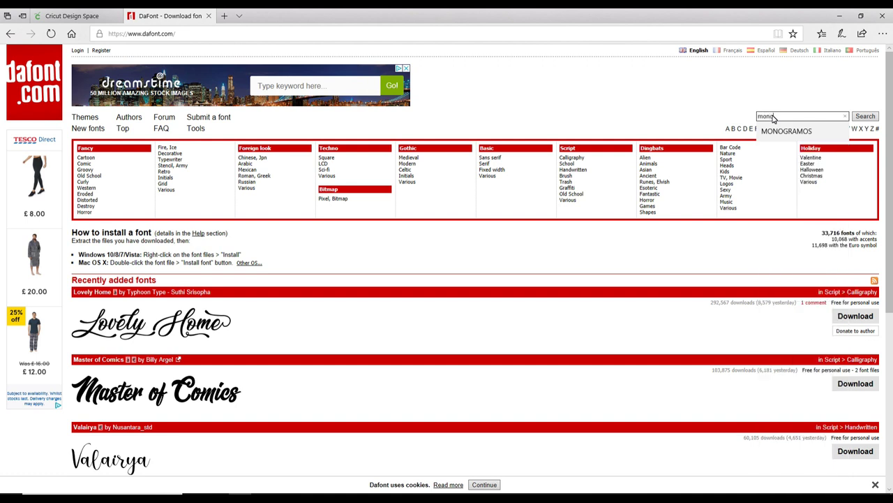
click(784, 132)
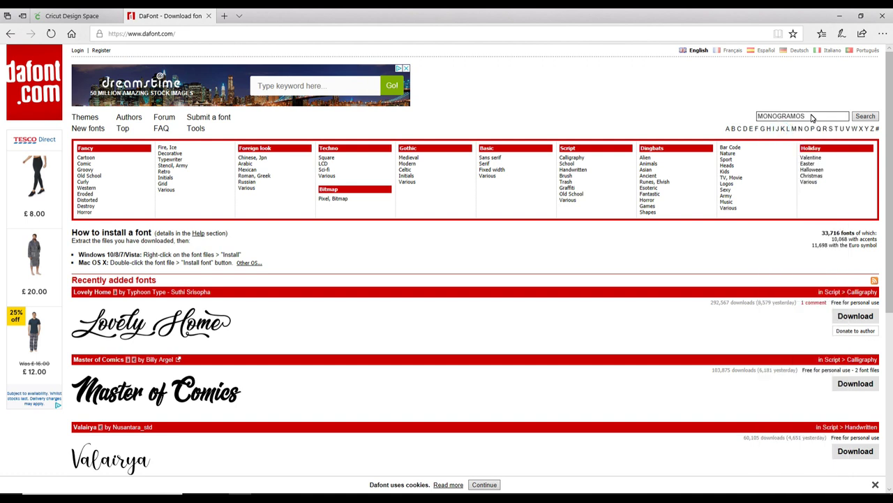
click(865, 117)
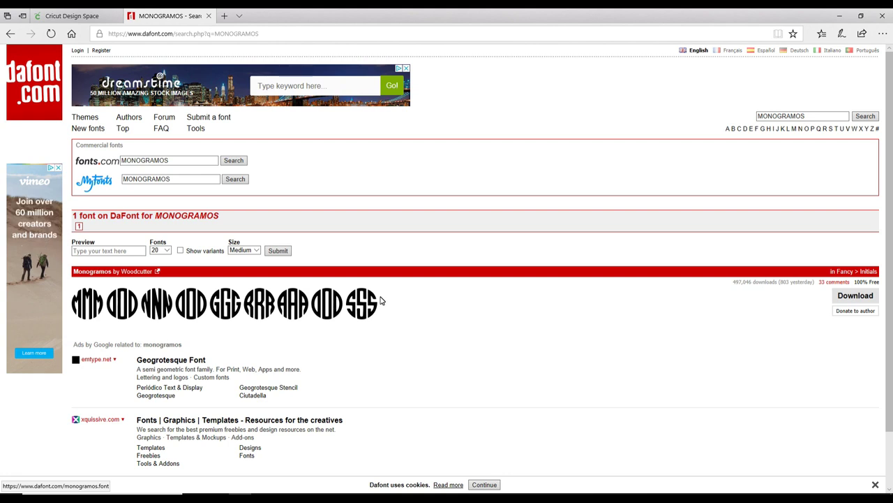
key(ctrl+Tab)
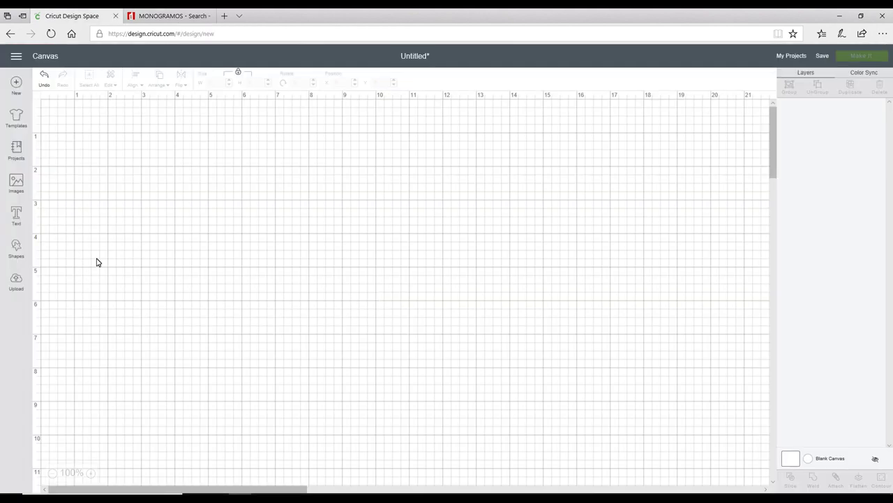
- Add a text box and set its font to MONOGRAMOS, found by searching fonts for 'mono'
click(16, 215)
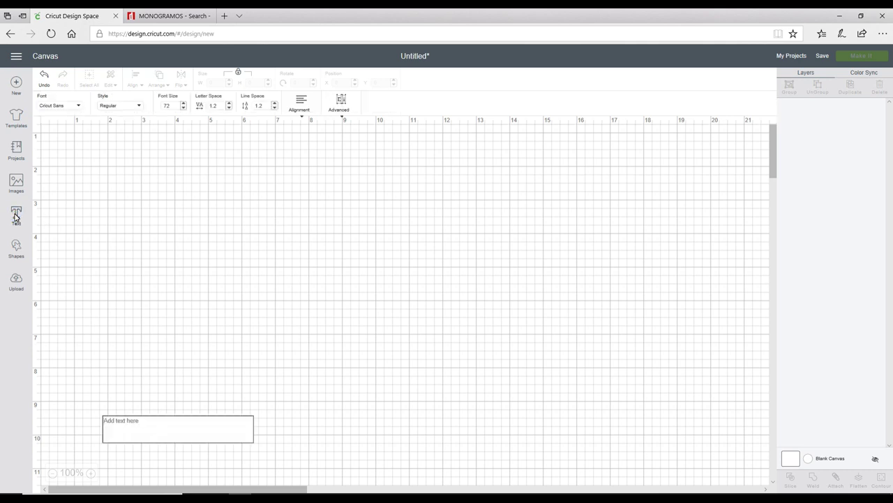
click(72, 106)
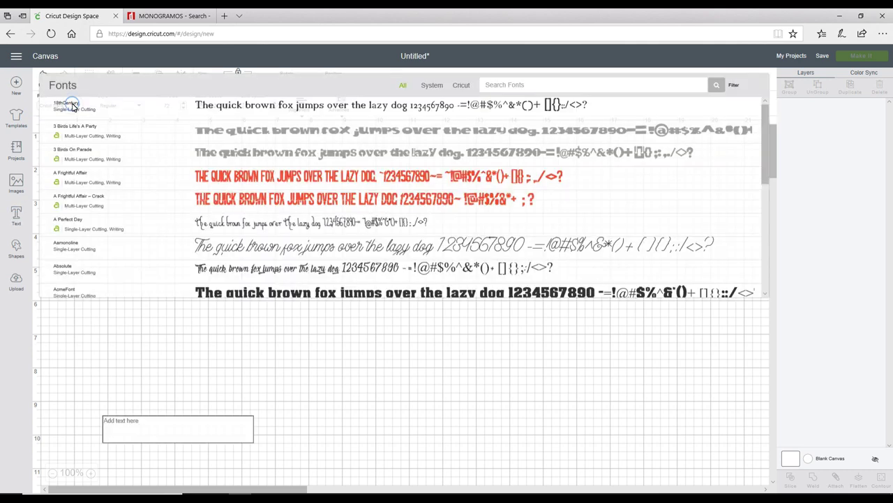
click(530, 88)
text(mono)
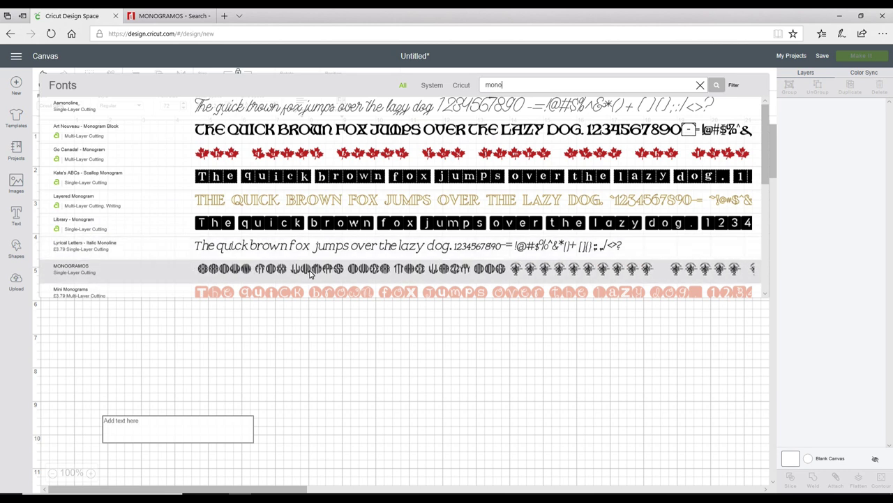
click(312, 273)
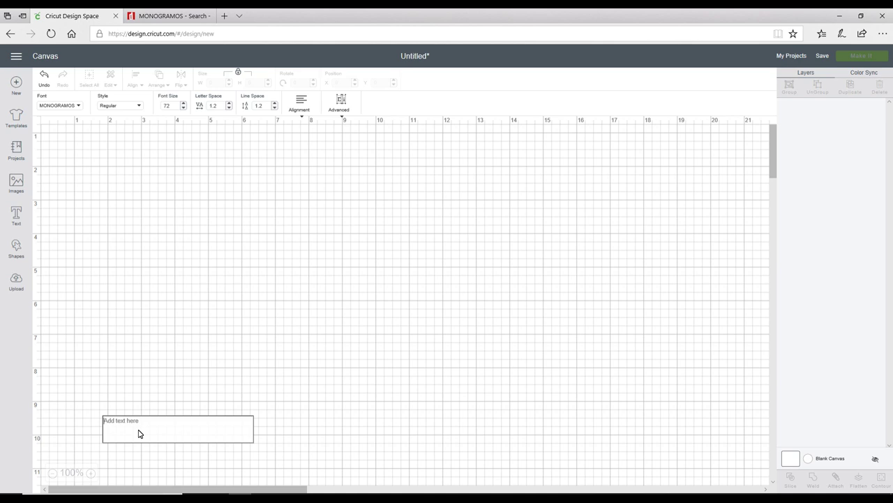
text(JE)
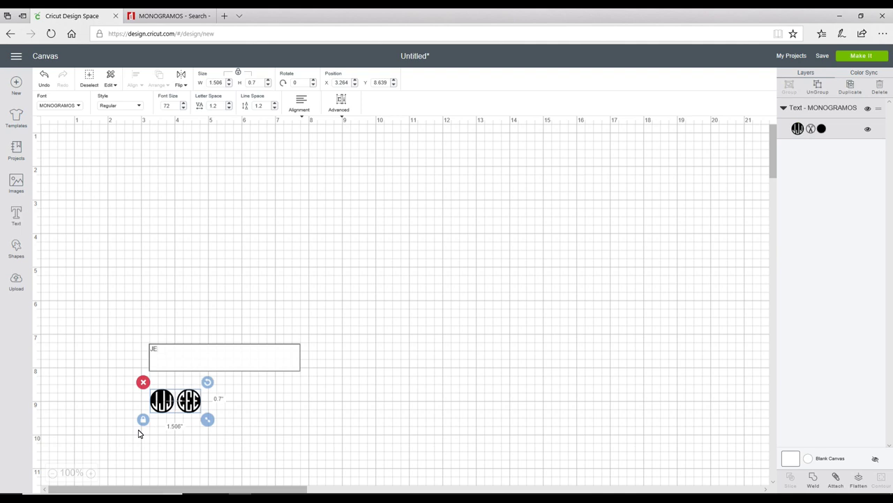
text(S)
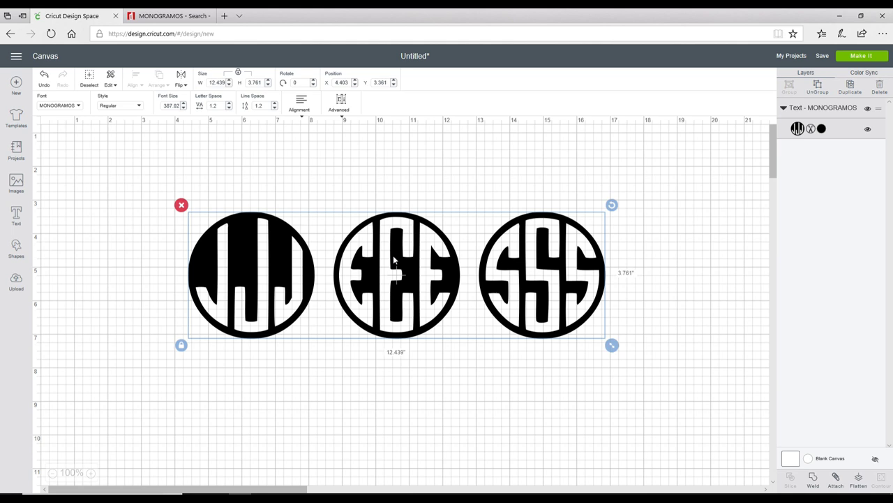
key(Delete)
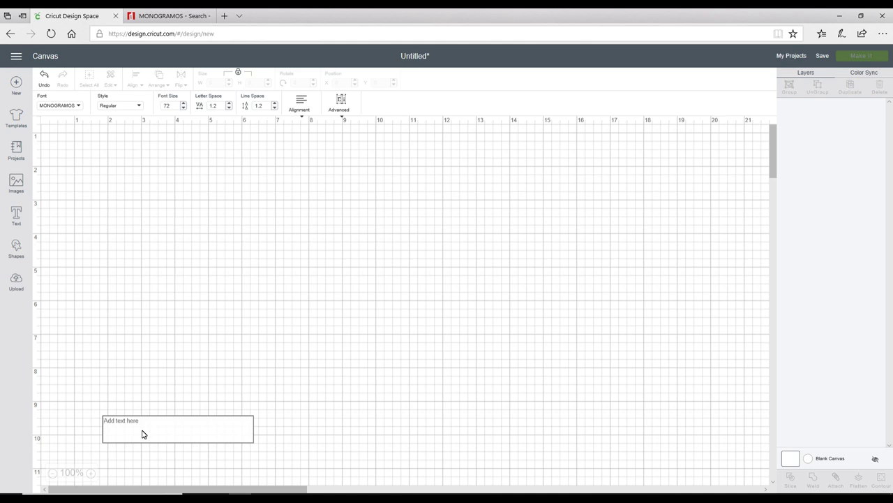
- Create separate J, ECE and SCS monogram text objects spread across the upper canvas
text(J)
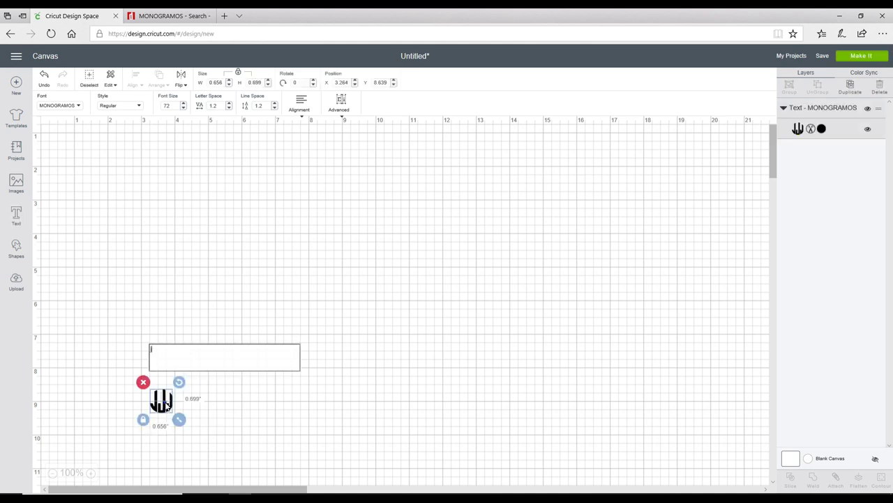
drag(166, 404, 243, 190)
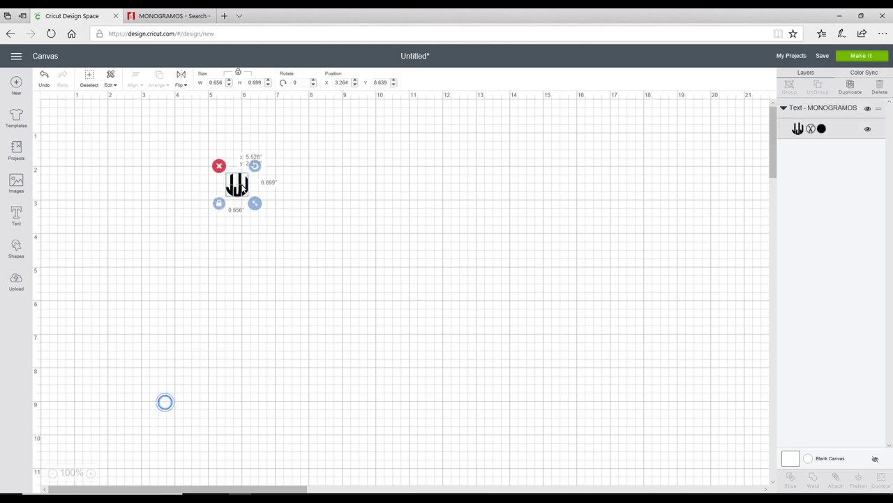
click(17, 218)
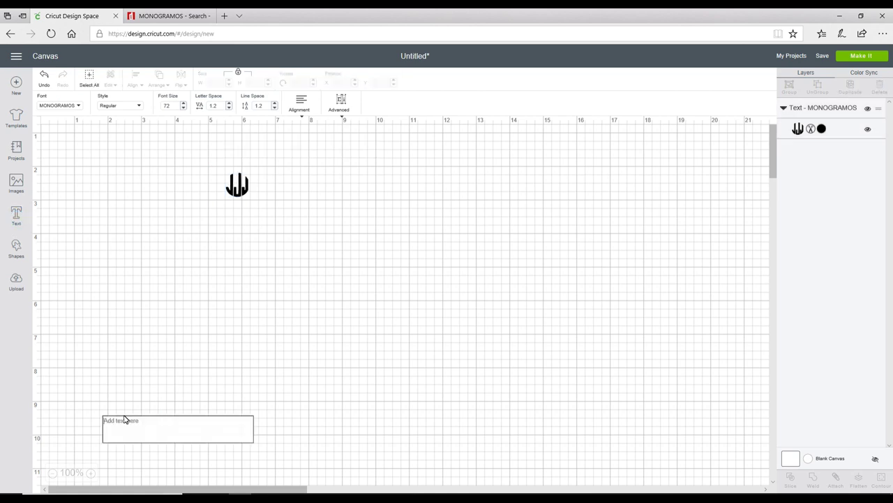
text(ECE)
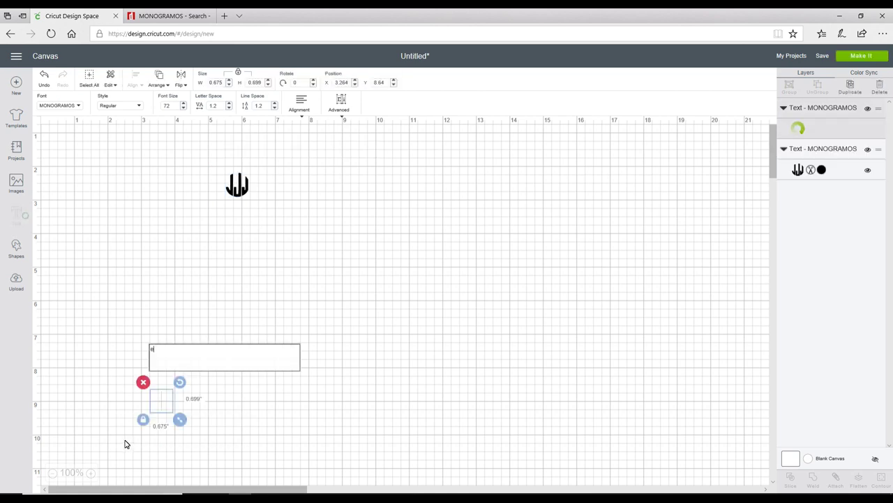
click(167, 398)
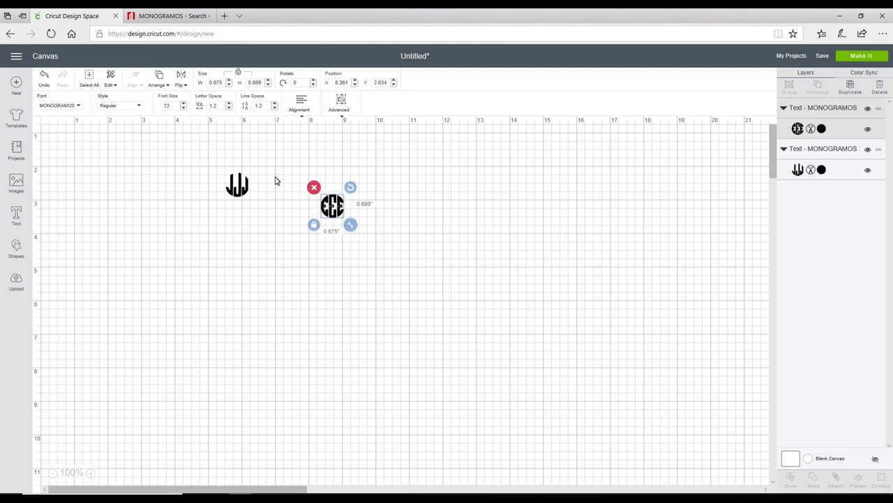
click(11, 211)
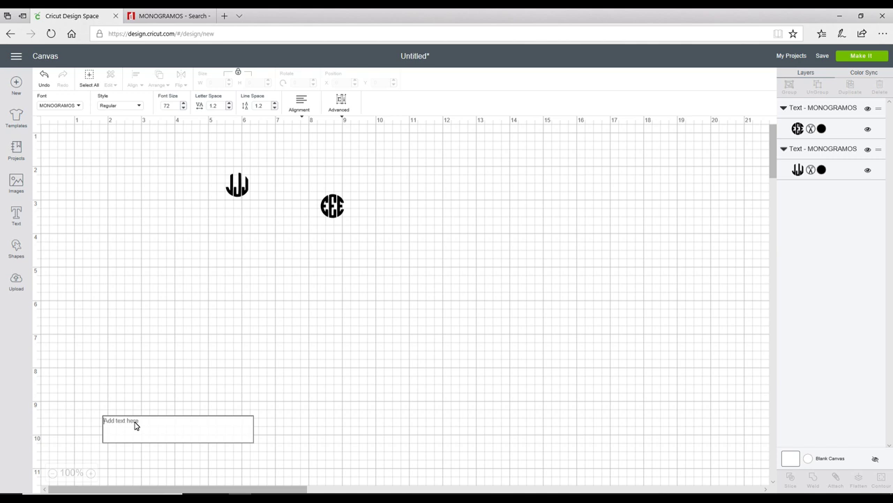
text(SCS)
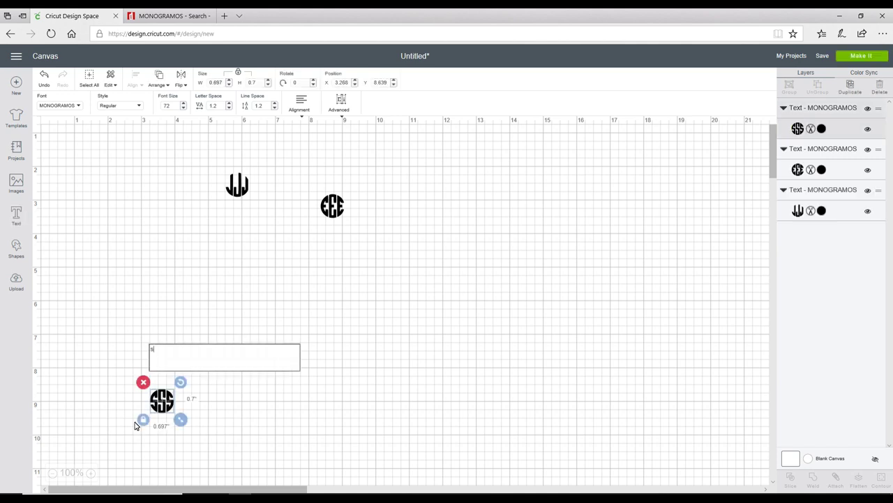
drag(161, 404, 404, 237)
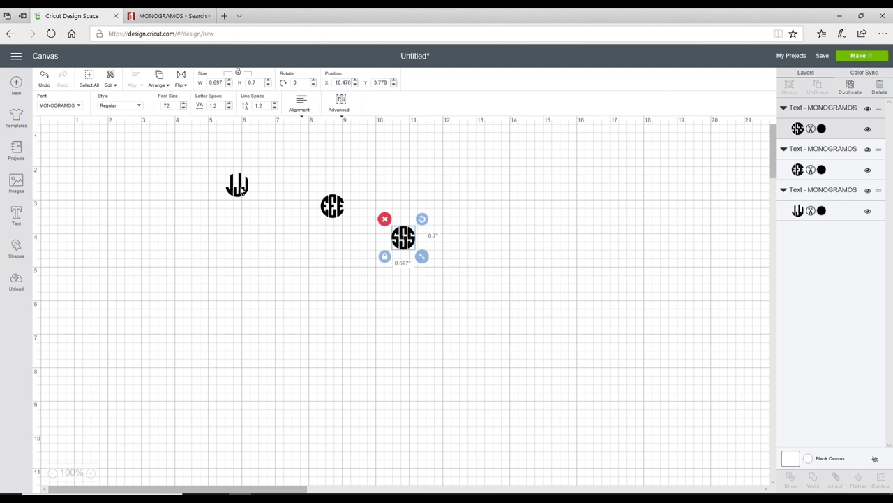
click(241, 190)
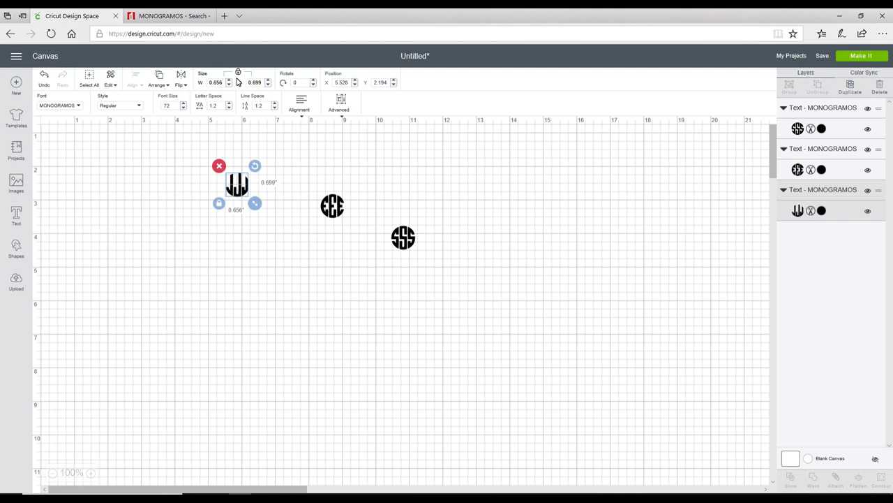
- Set the J, E and S monograms each to 2 inches wide, shifting the S right into line
click(223, 83)
text(2)
key(Return)
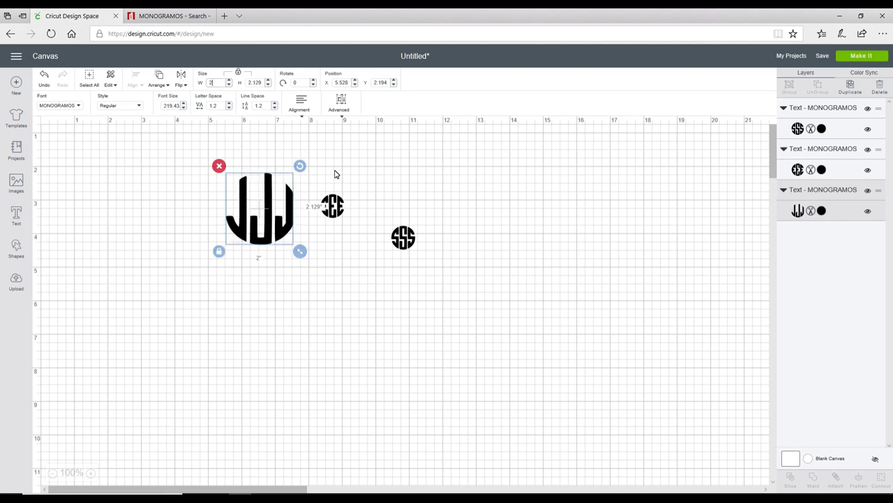
click(333, 205)
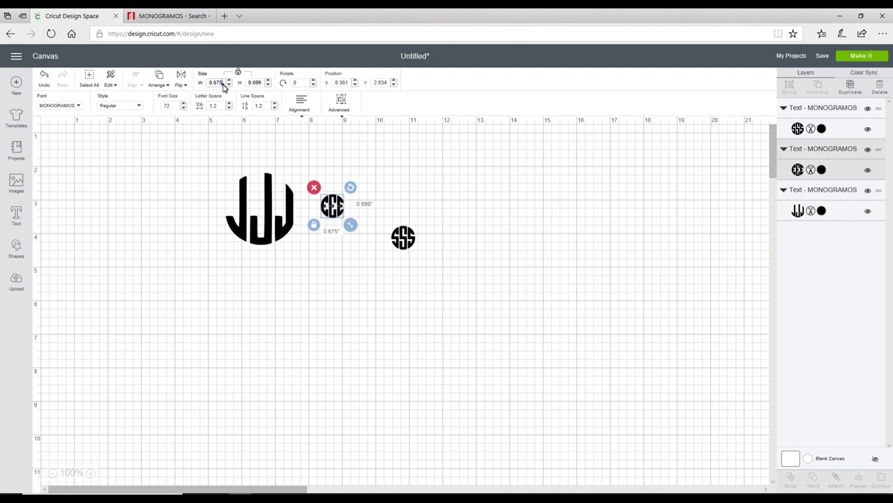
click(222, 83)
text(2)
key(Return)
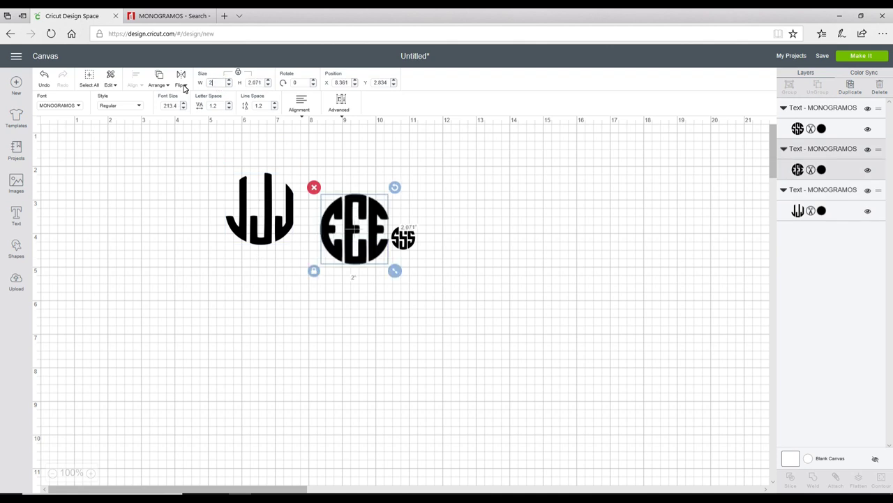
drag(406, 240, 543, 250)
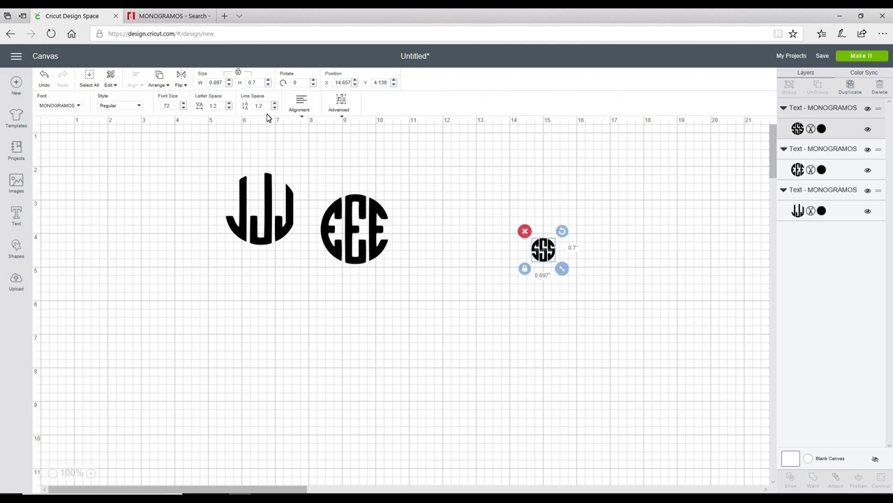
click(220, 82)
text(2)
click(264, 269)
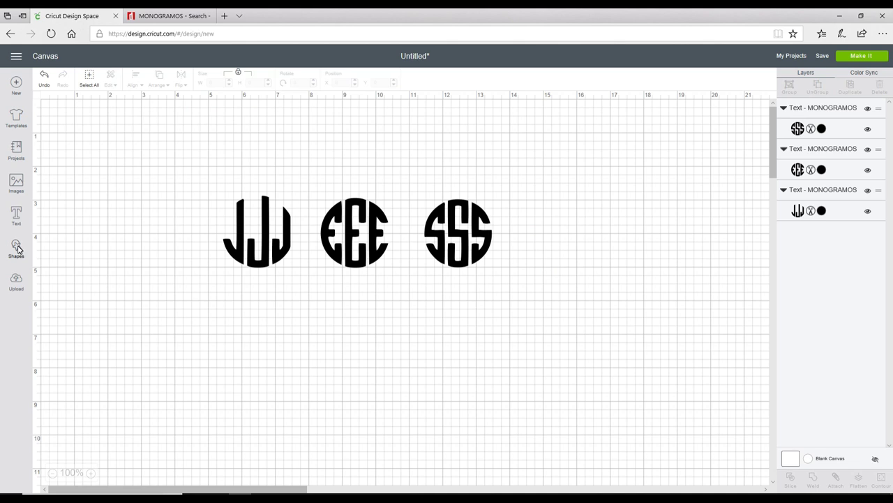
- Add a circle, size it to about 2.083 inches, and place it below the EEE monogram
click(16, 247)
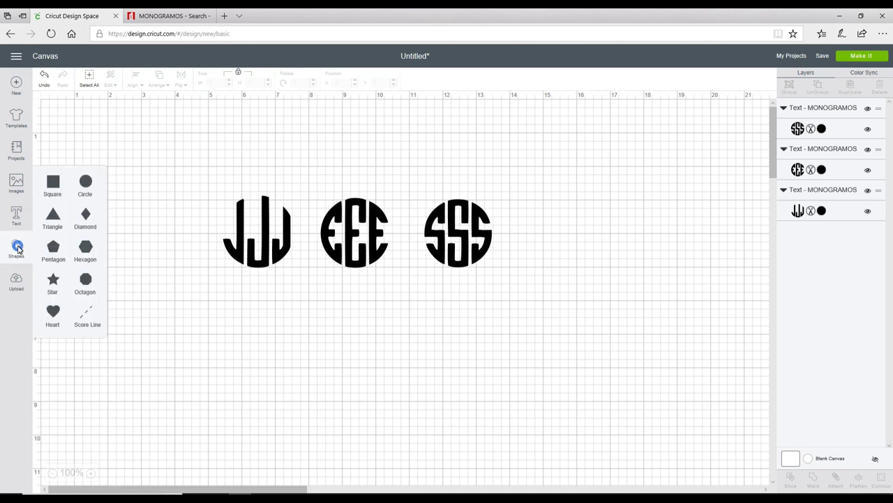
click(89, 186)
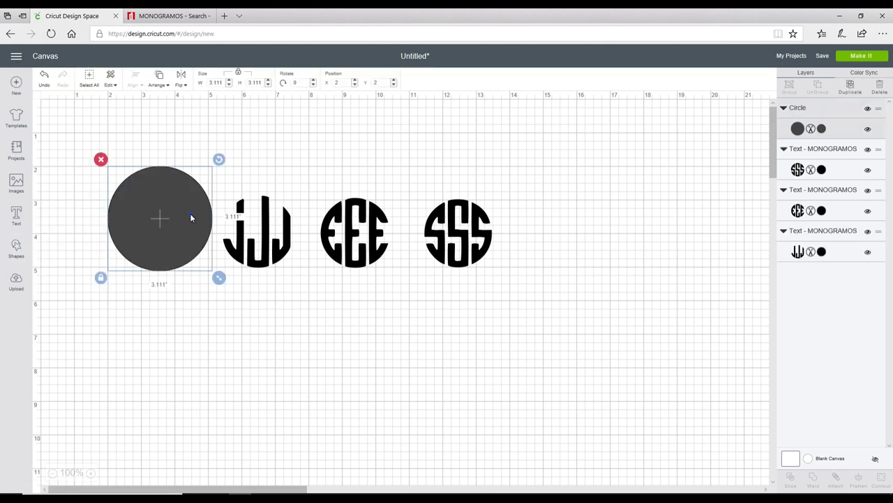
click(218, 82)
text(2)
key(Return)
drag(156, 195, 370, 227)
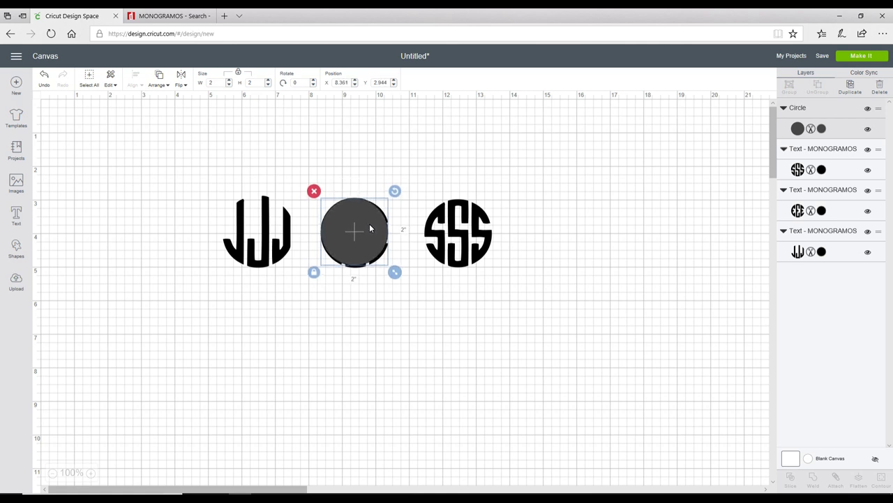
drag(400, 272, 402, 276)
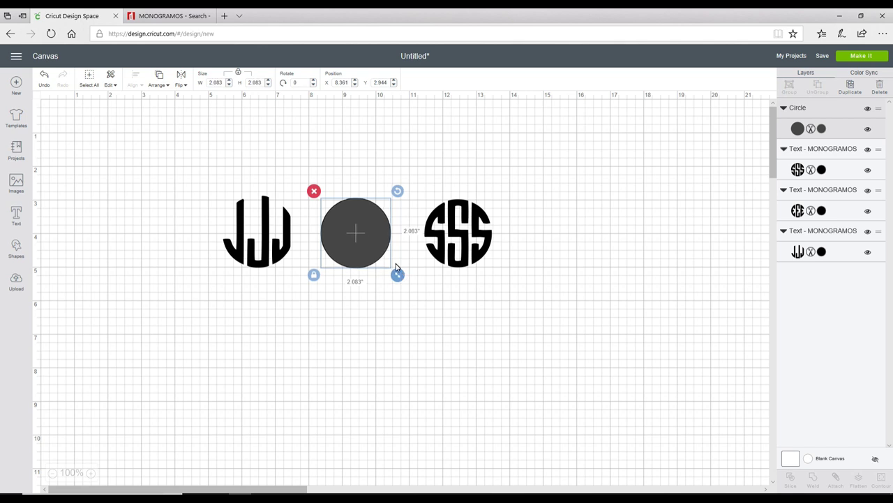
drag(368, 232, 392, 315)
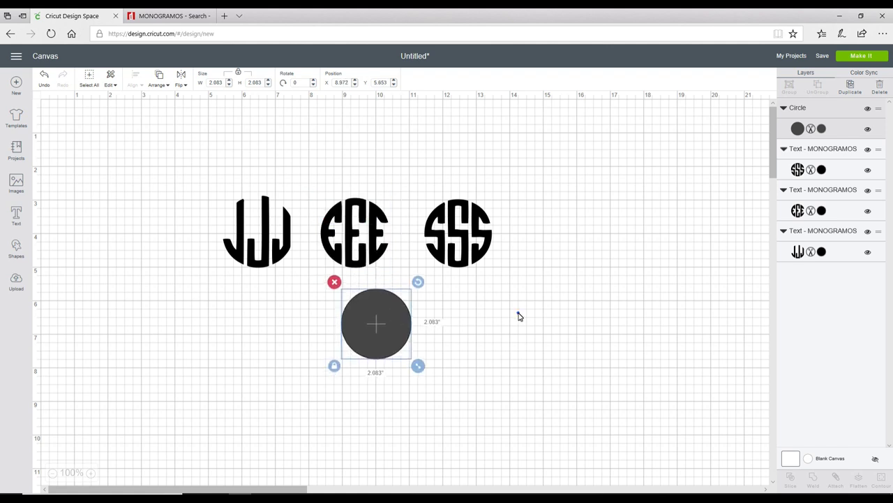
click(518, 314)
click(257, 240)
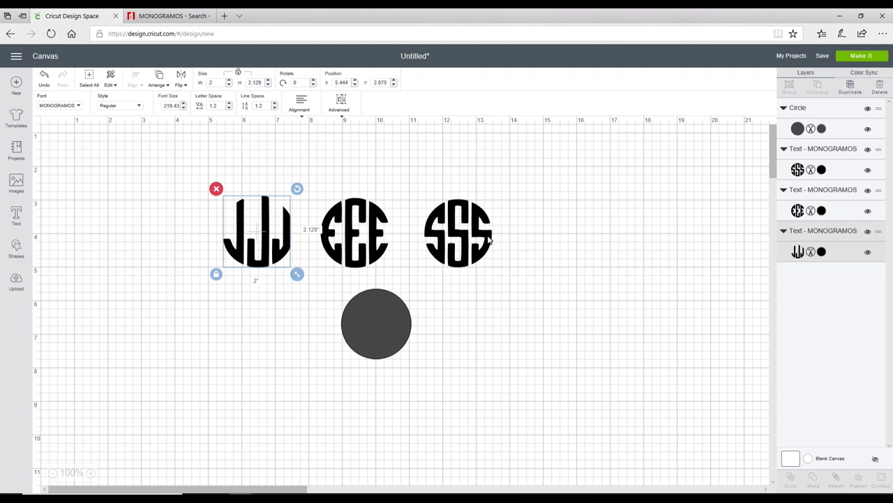
- Move JJJ left, add a square of about 1.97 inches, and duplicate it into four squares
drag(265, 233, 237, 241)
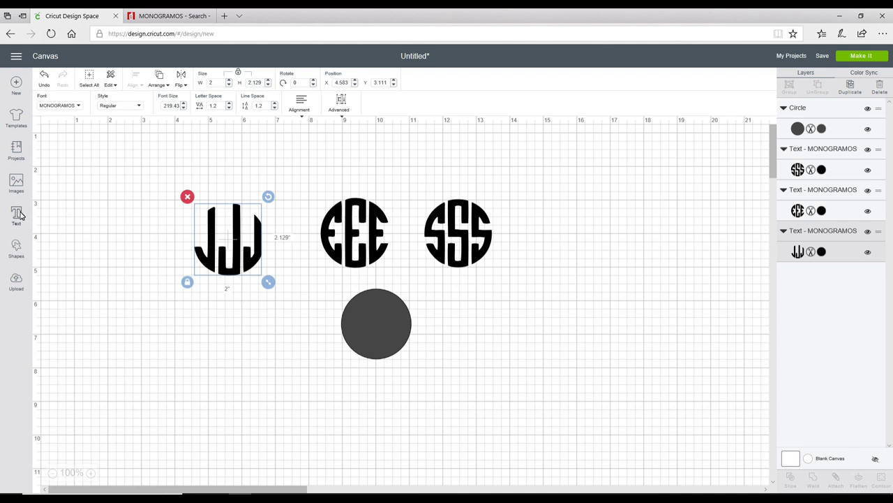
click(16, 243)
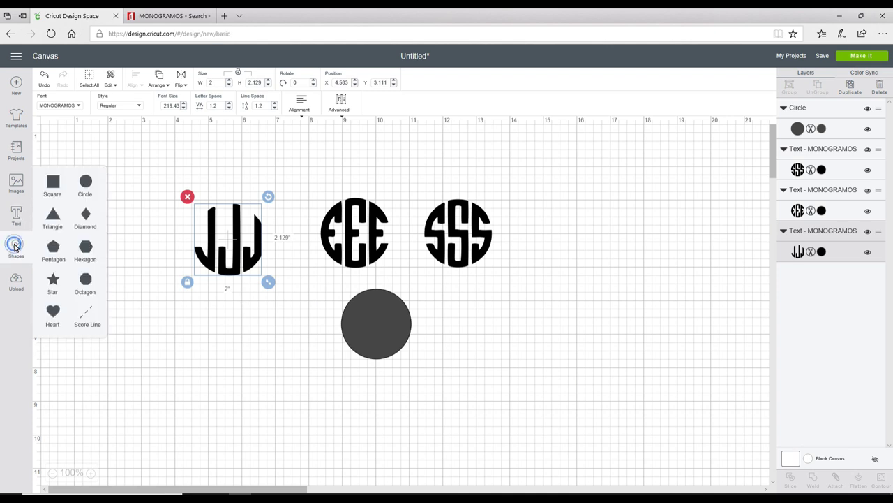
click(50, 185)
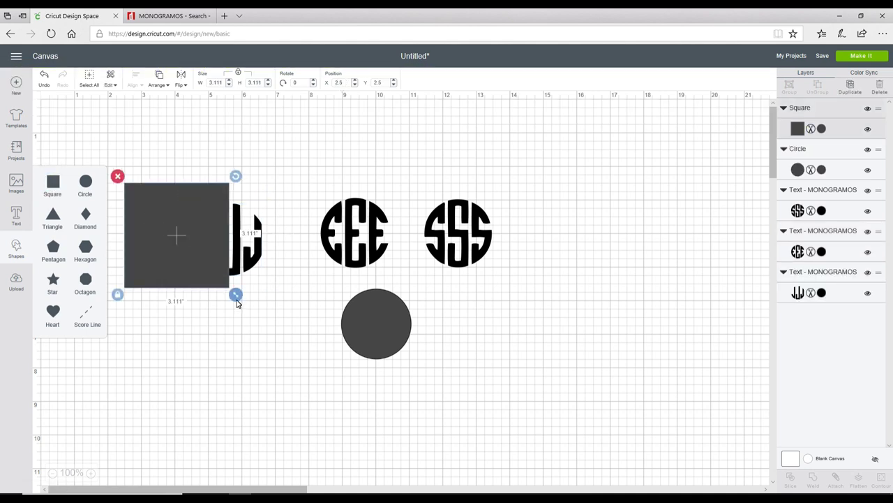
drag(235, 295, 200, 276)
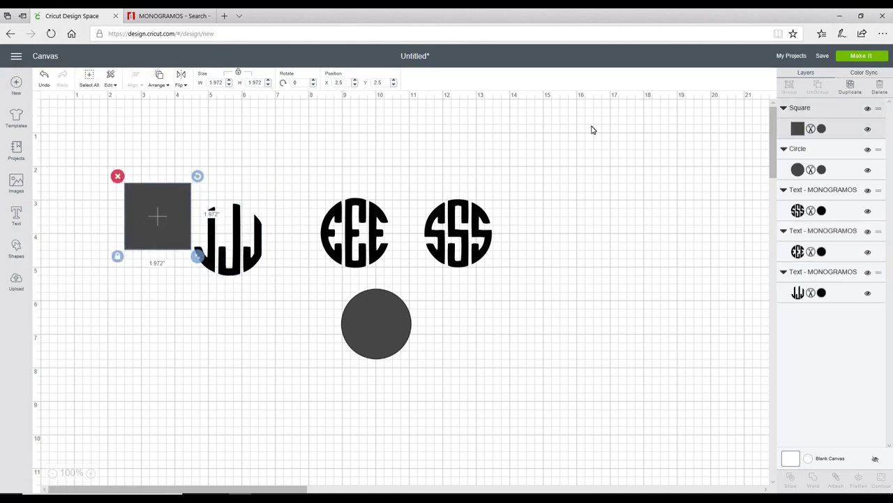
click(851, 85)
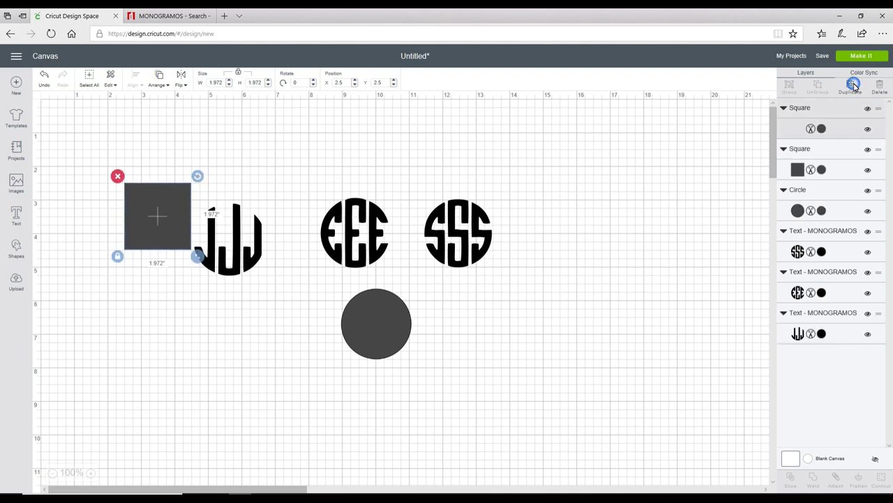
click(851, 85)
click(852, 86)
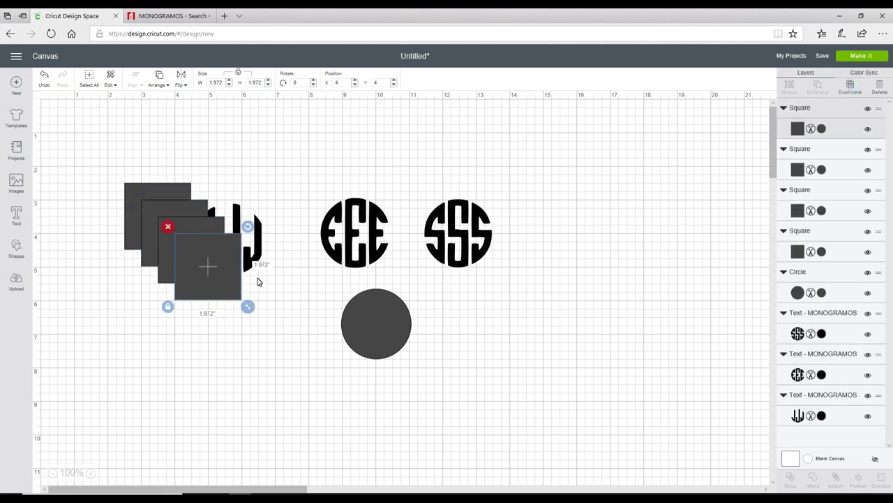
- Move three squares to the right and enlarge the fourth to 2.306 inches over the JJJ
drag(218, 262, 642, 166)
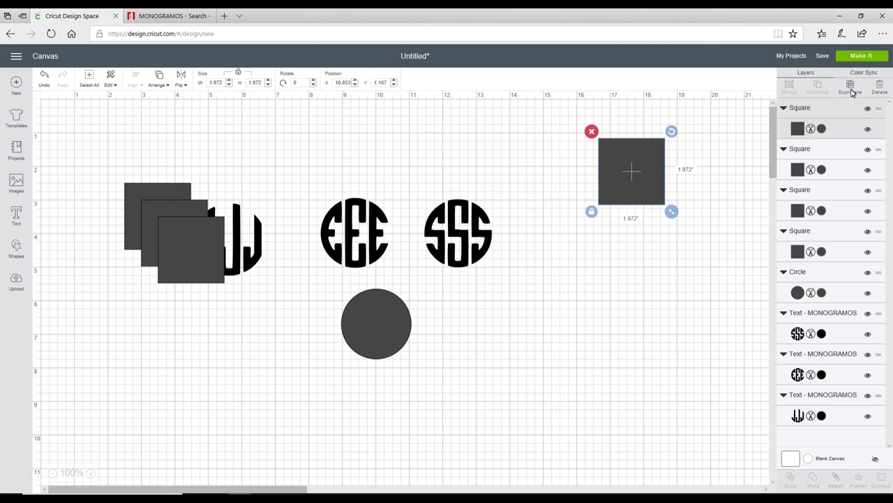
drag(194, 240, 690, 230)
drag(201, 234, 713, 357)
drag(147, 200, 243, 222)
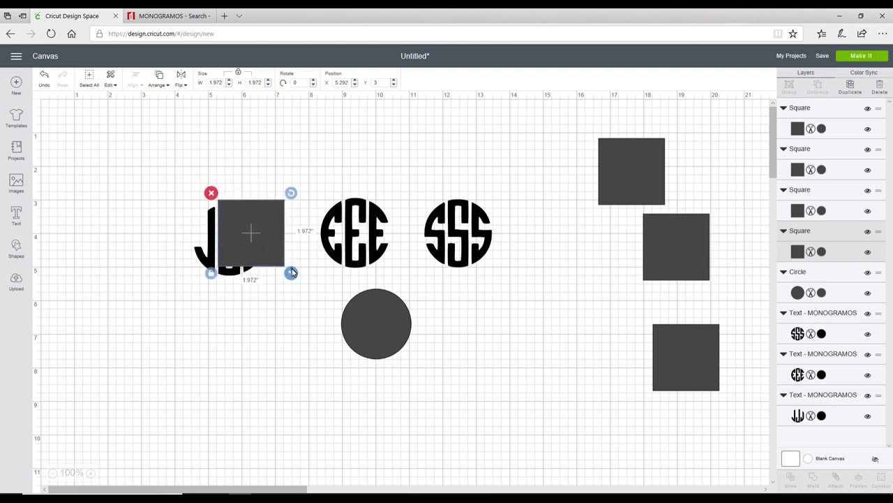
drag(291, 272, 303, 302)
- Slice the JJJ monogram with the square and pull the resulting pieces apart
click(258, 304)
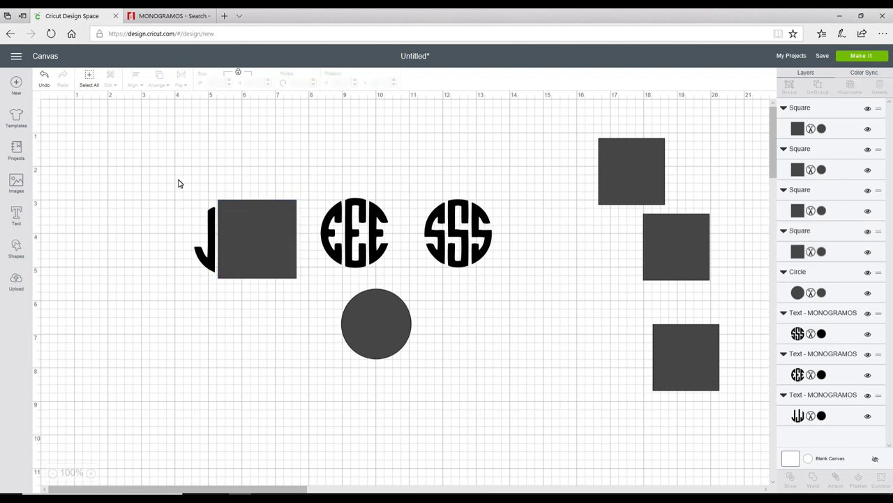
drag(177, 178, 276, 273)
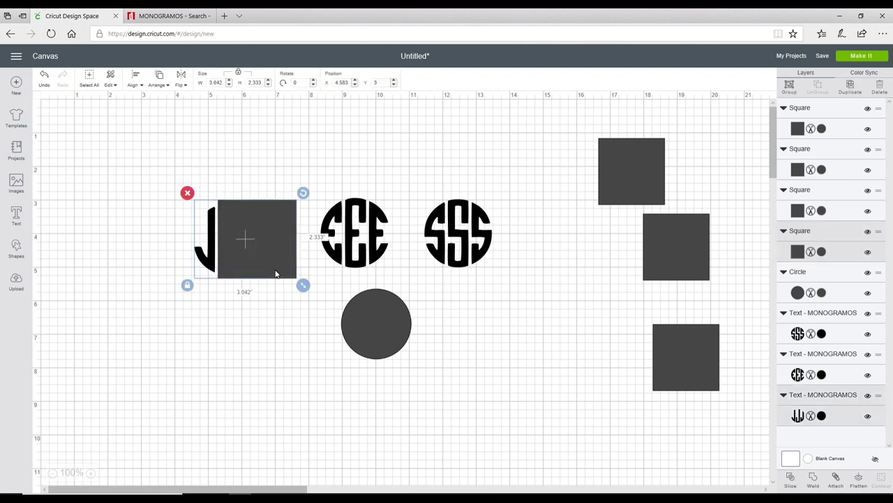
click(791, 479)
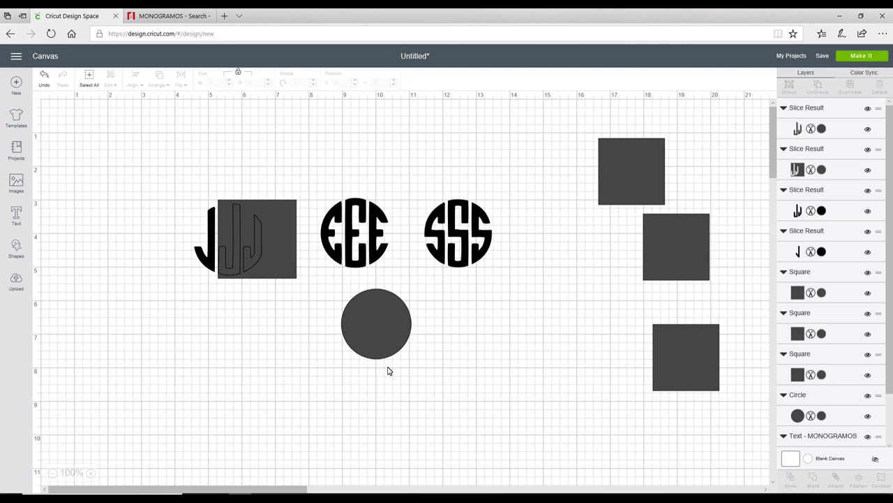
drag(247, 222, 245, 354)
drag(271, 210, 163, 339)
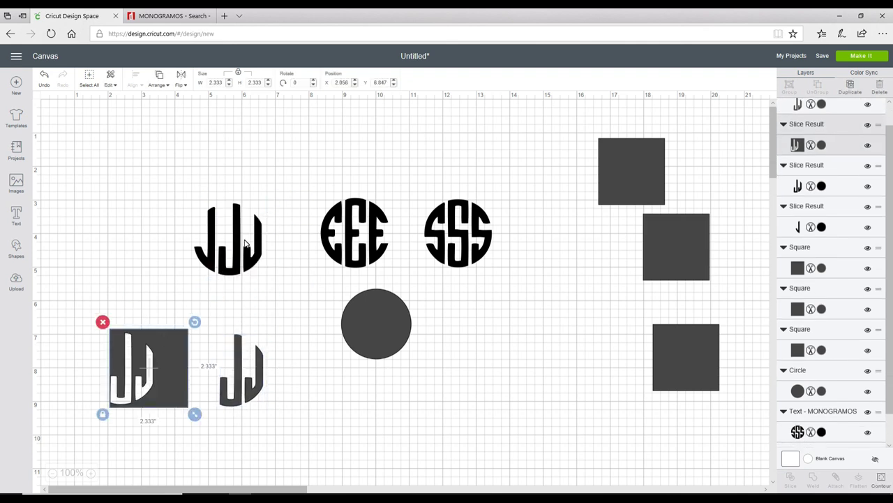
drag(258, 239, 218, 363)
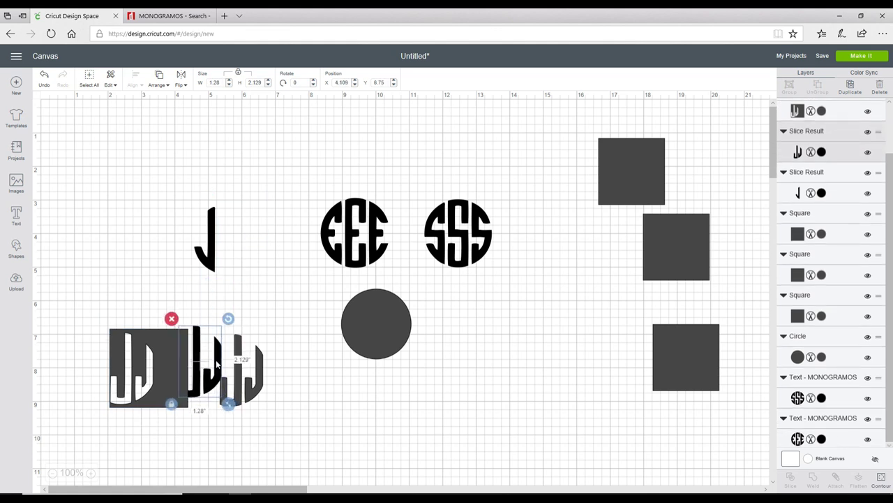
drag(213, 260, 224, 237)
- Delete the grey square piece and both JJ slice pieces, keeping only the lone J
click(175, 361)
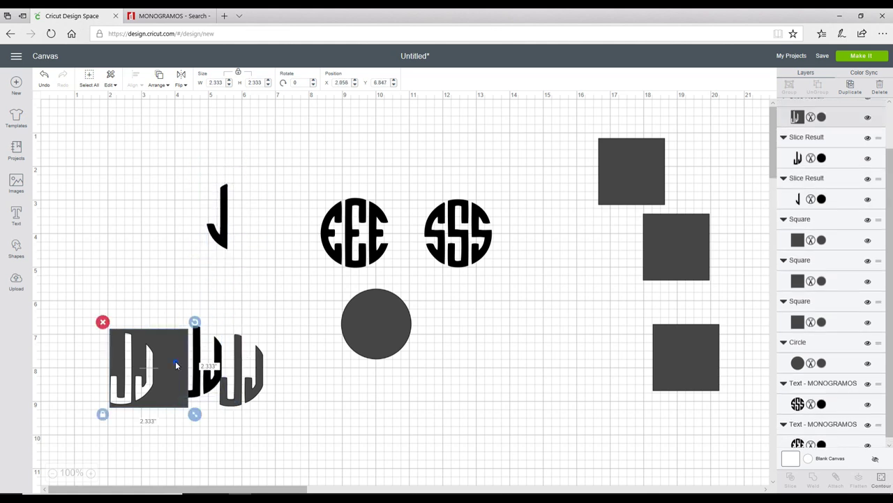
click(104, 322)
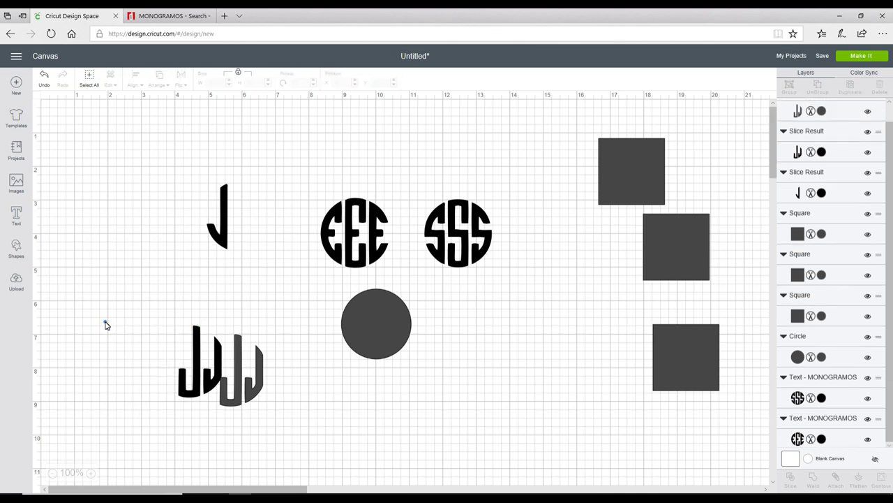
click(194, 356)
click(171, 319)
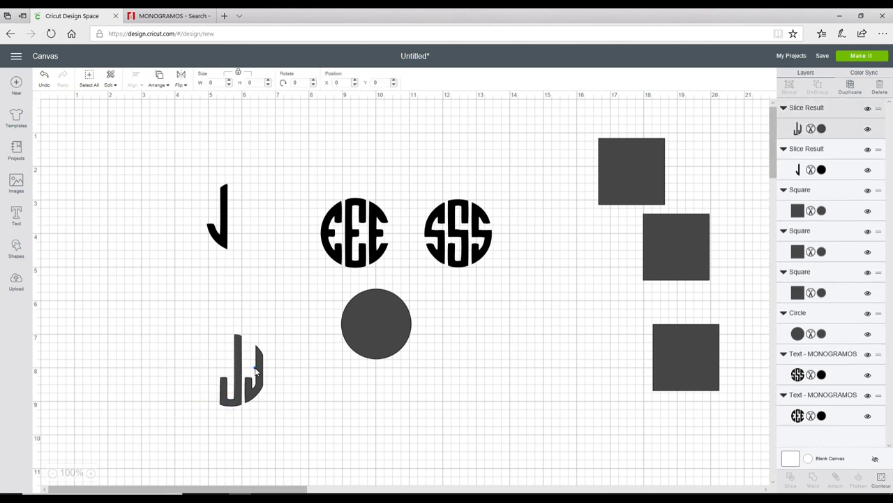
click(231, 359)
click(213, 329)
- Rearrange the spare squares lower on the canvas and move SSS to the upper right
drag(617, 177, 390, 382)
drag(664, 241, 534, 358)
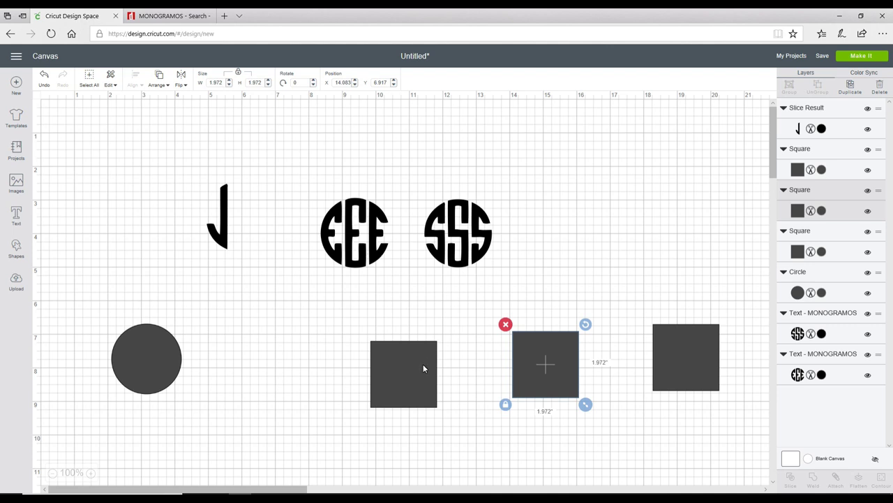
drag(423, 369, 328, 222)
drag(486, 231, 711, 169)
- Position a square over EEE's left E and select it together with the monogram
click(528, 332)
drag(527, 331, 411, 248)
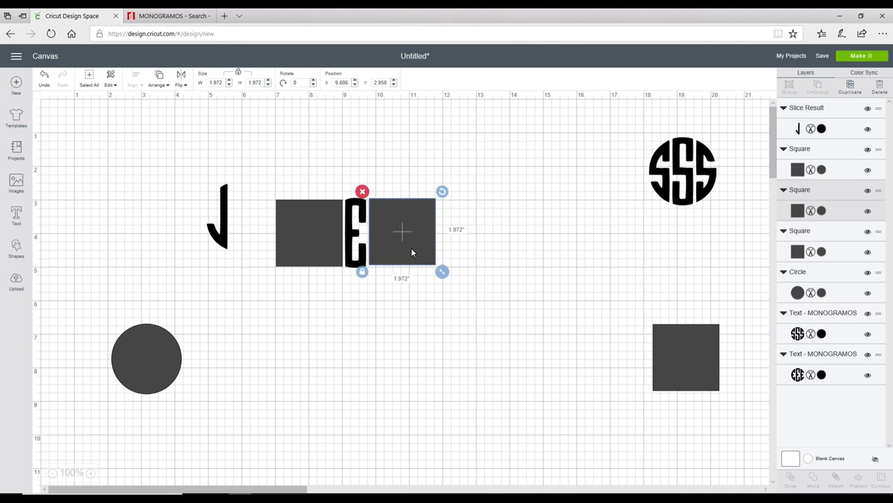
click(521, 265)
drag(448, 181, 302, 293)
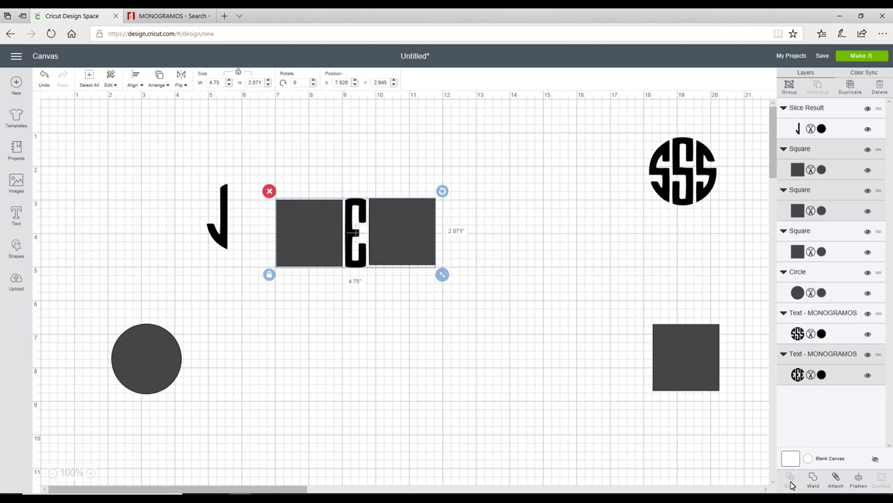
click(512, 399)
drag(411, 232, 581, 250)
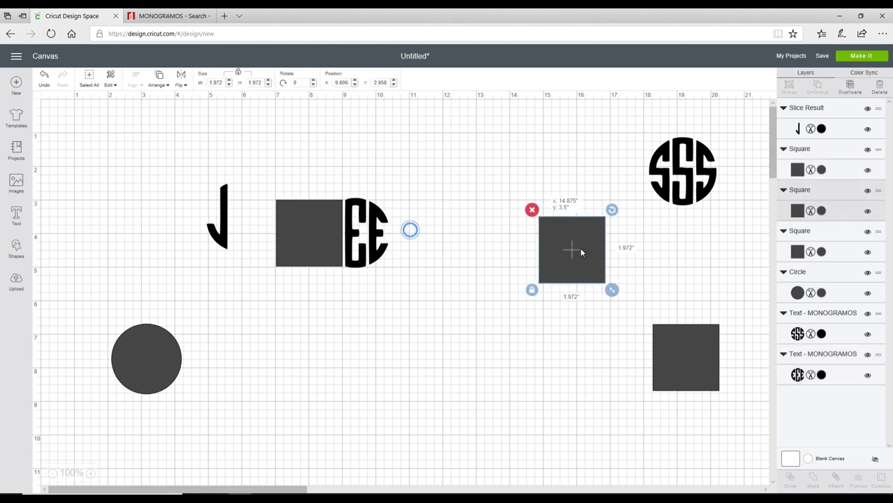
drag(419, 186, 294, 282)
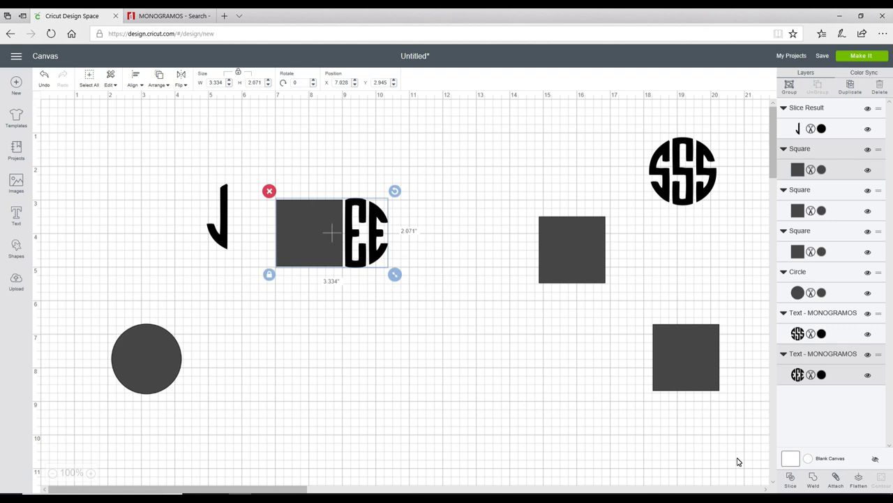
- Slice EEE with the square and delete the square and crescent pieces, leaving EE
click(791, 480)
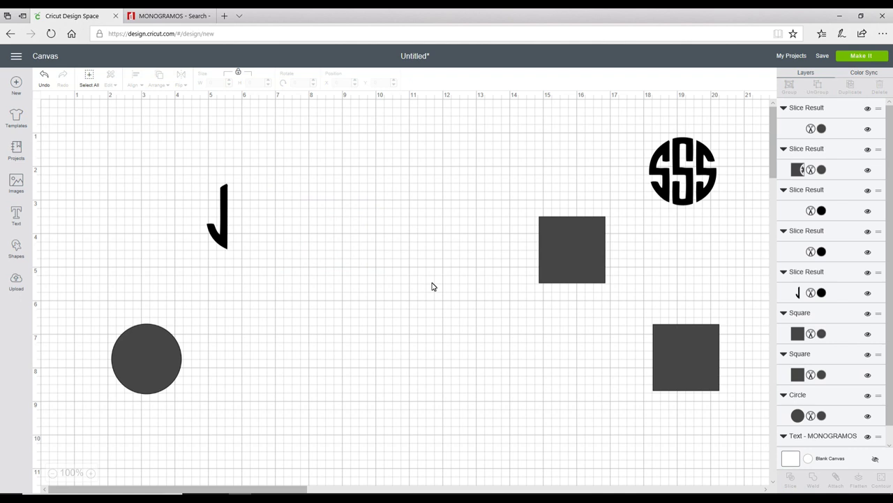
drag(312, 225, 333, 334)
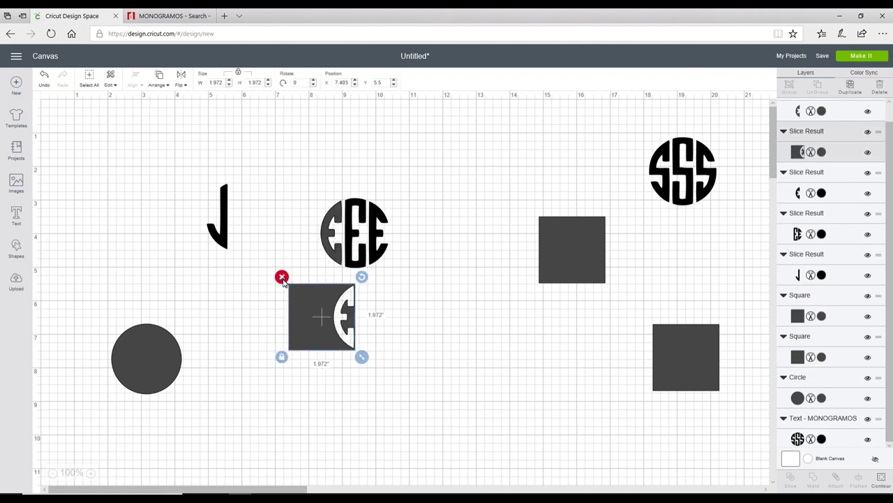
click(281, 275)
click(331, 233)
drag(332, 233, 312, 337)
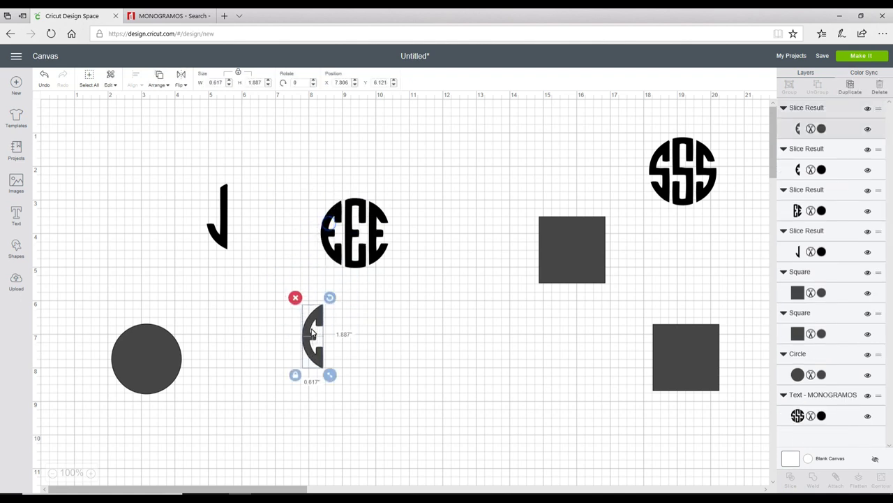
click(296, 295)
drag(335, 213, 309, 328)
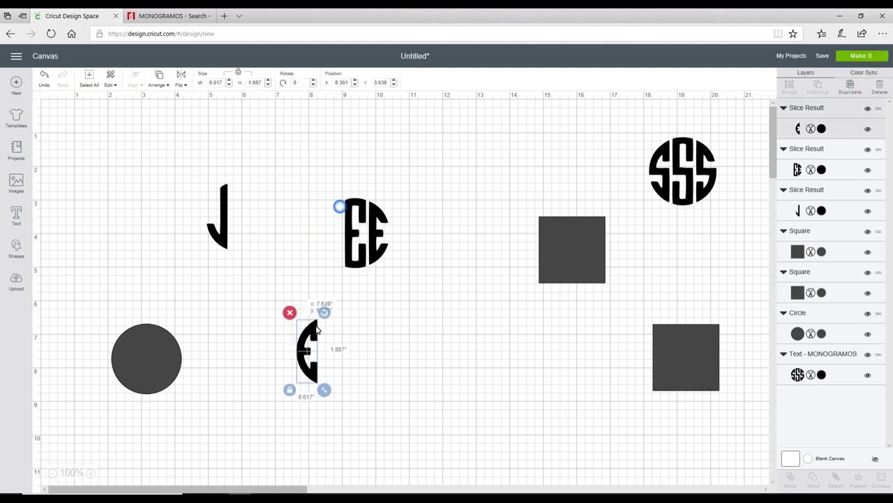
click(294, 317)
- Slice EE with the grey square, keep only the middle E beside the J, and move SSS left
drag(578, 241, 406, 218)
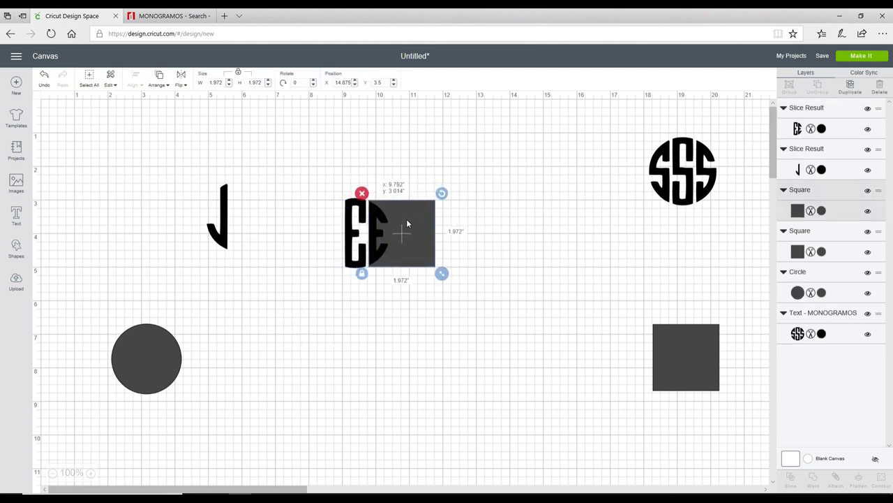
click(519, 213)
drag(466, 181, 330, 285)
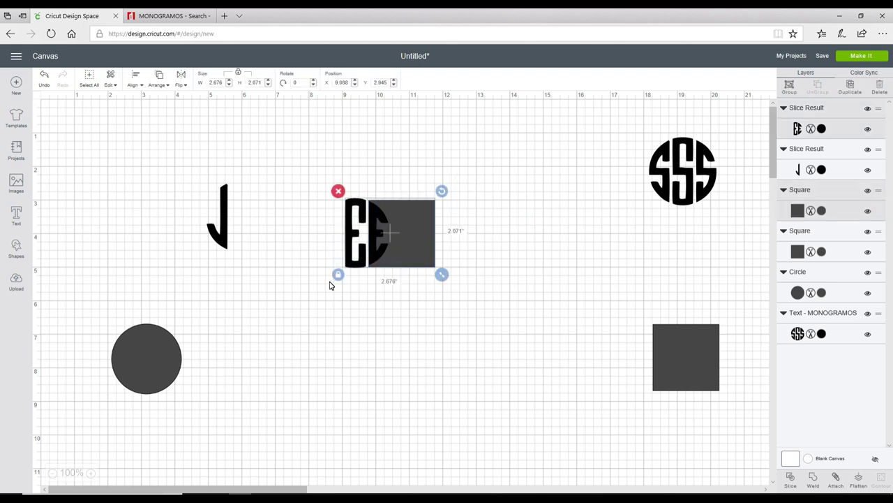
click(793, 477)
drag(422, 233, 497, 278)
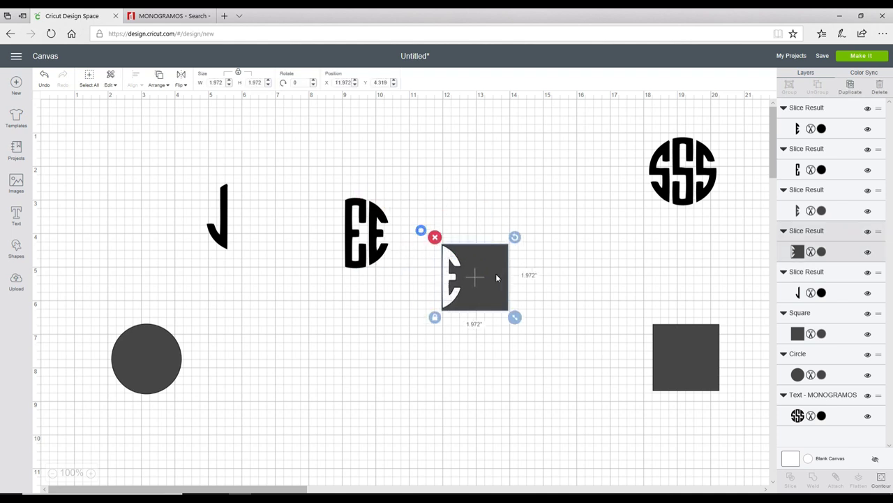
click(435, 237)
drag(385, 223, 454, 250)
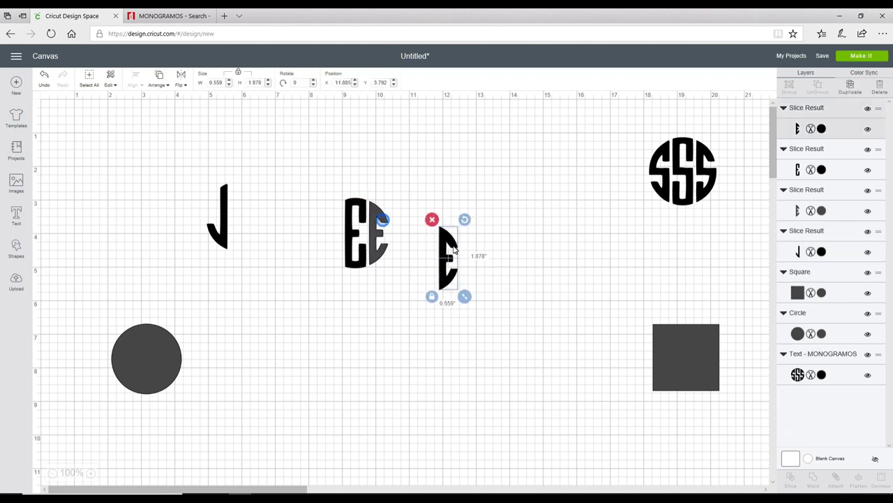
click(432, 219)
drag(399, 217, 455, 234)
click(416, 205)
drag(362, 255, 273, 245)
drag(686, 178, 513, 254)
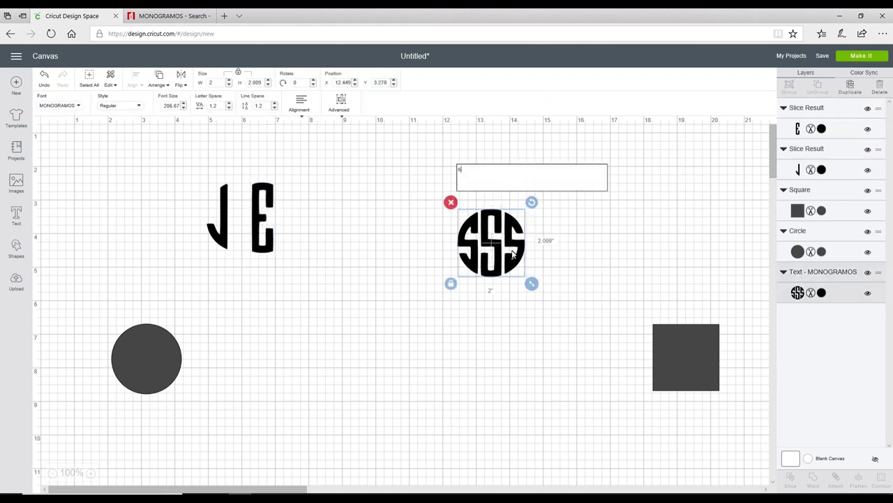
- Enlarge a square over the left two S's of SSS and slice the monogram with it
click(586, 273)
drag(707, 362, 486, 247)
drag(509, 283, 523, 300)
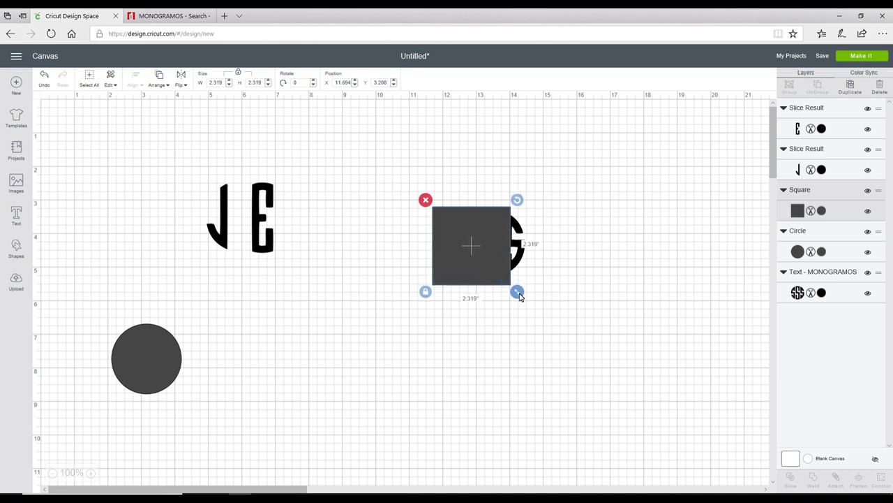
drag(471, 244, 463, 243)
click(582, 265)
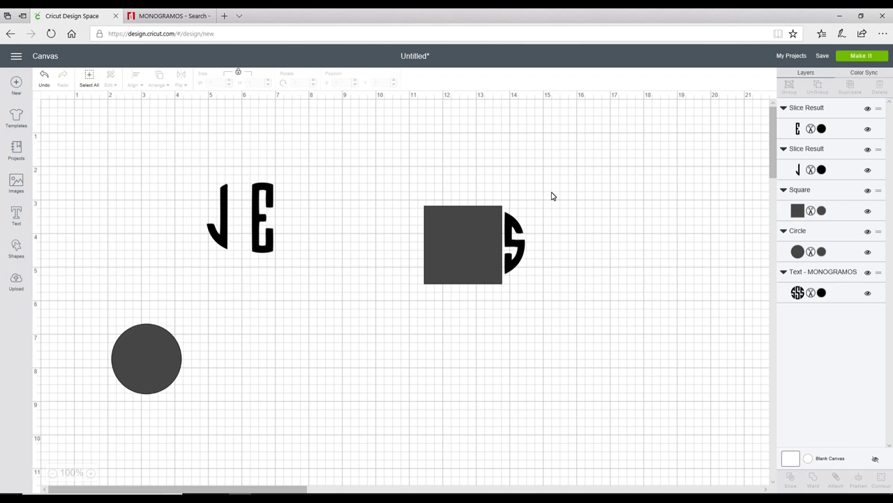
drag(551, 196, 423, 293)
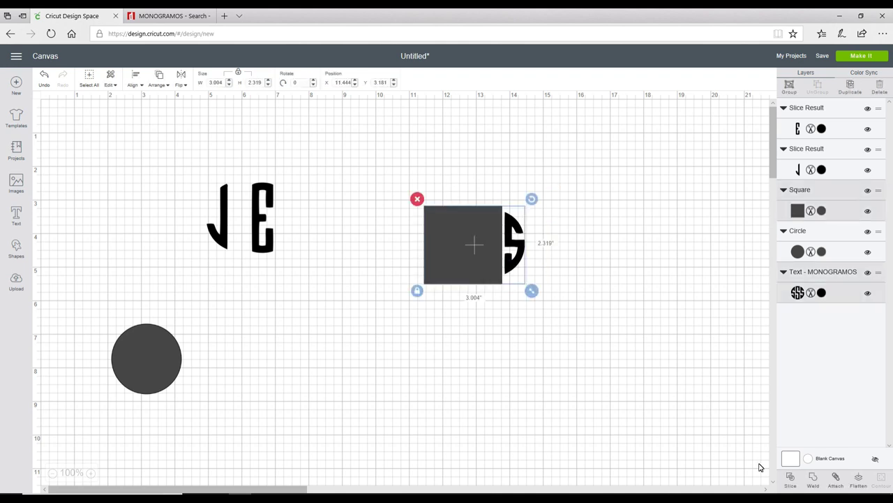
click(790, 477)
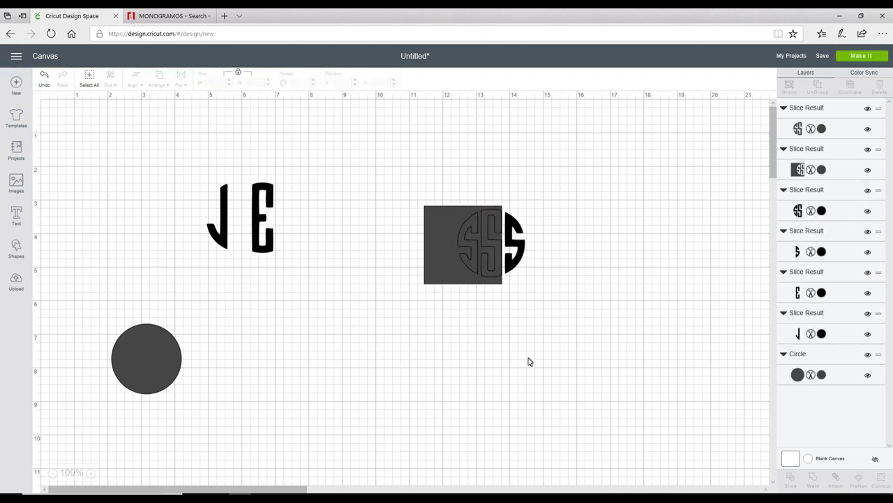
- Delete the outlined SS piece, square cutout and SS slice, keeping only the right S
drag(470, 245, 438, 298)
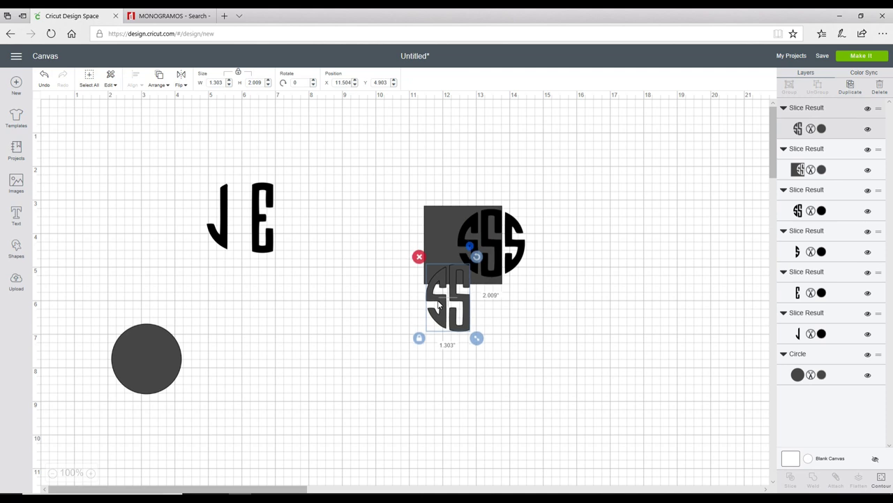
click(419, 256)
drag(489, 246, 450, 320)
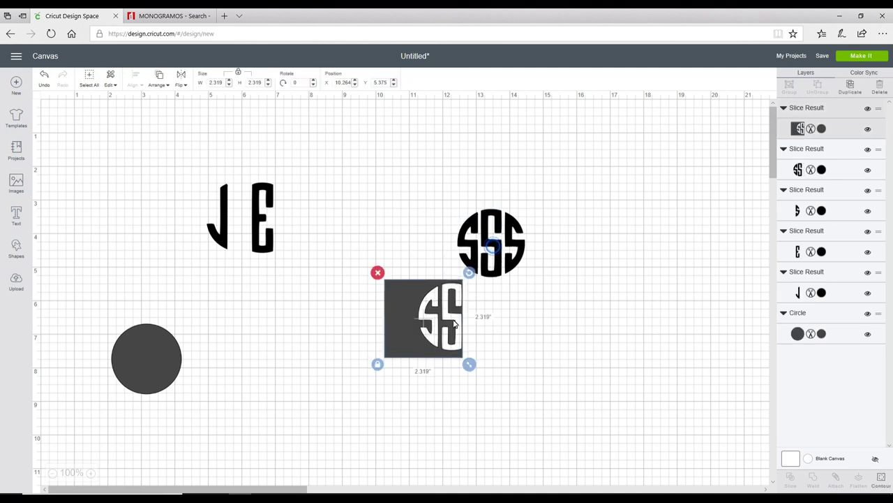
click(377, 273)
drag(487, 237, 438, 302)
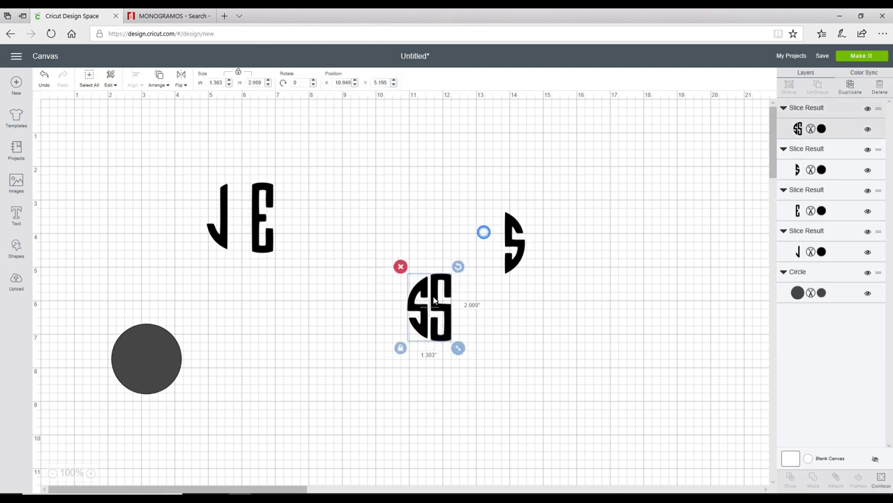
click(401, 268)
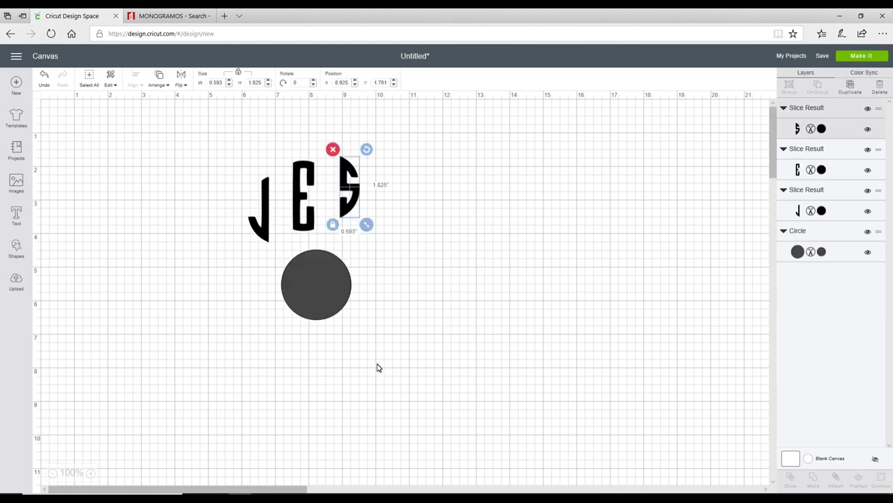
- Arrange the E in the circle's middle, the J on its left and the S on its right
click(442, 366)
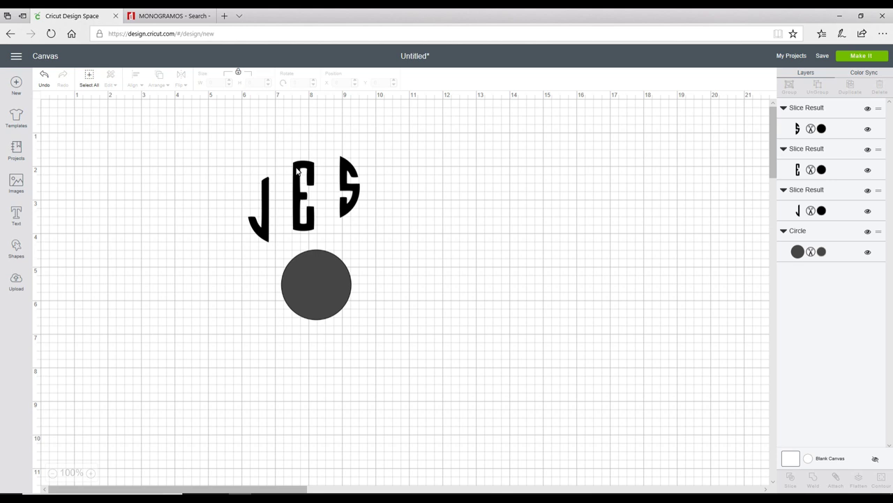
drag(303, 165, 317, 259)
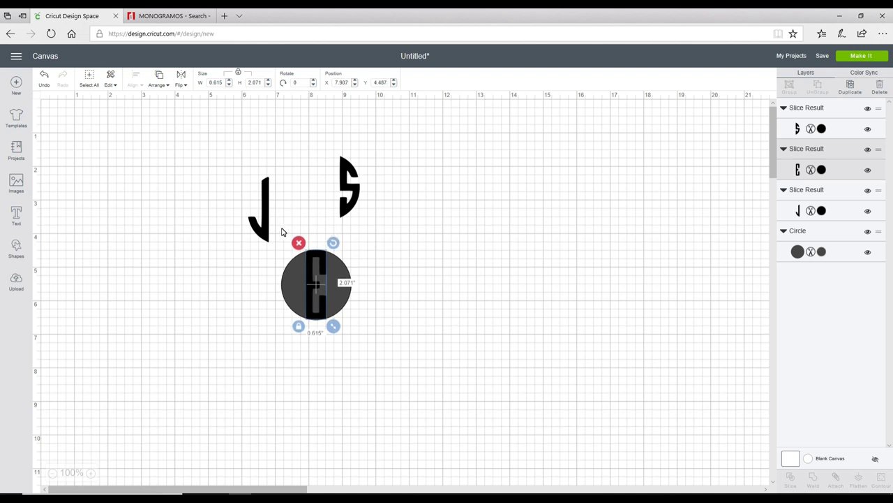
drag(267, 204, 301, 280)
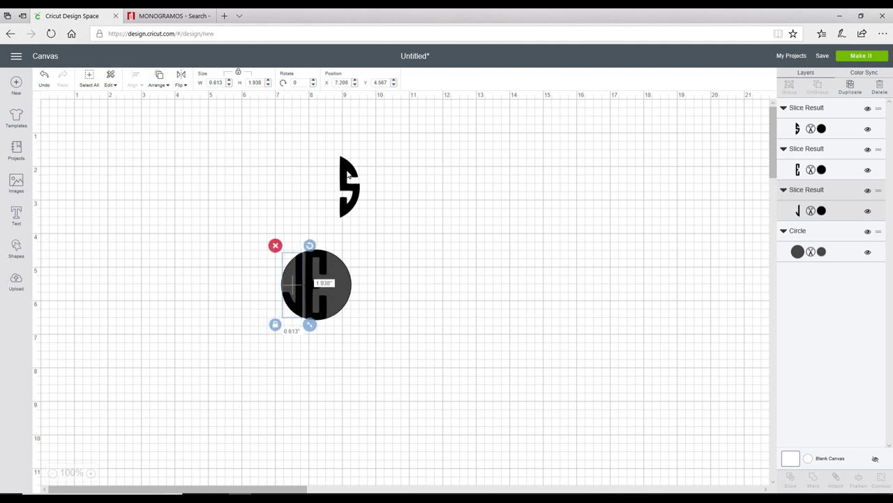
drag(348, 176, 339, 272)
- Nudge the E slightly right, then move the backing circle off the monogram
click(429, 284)
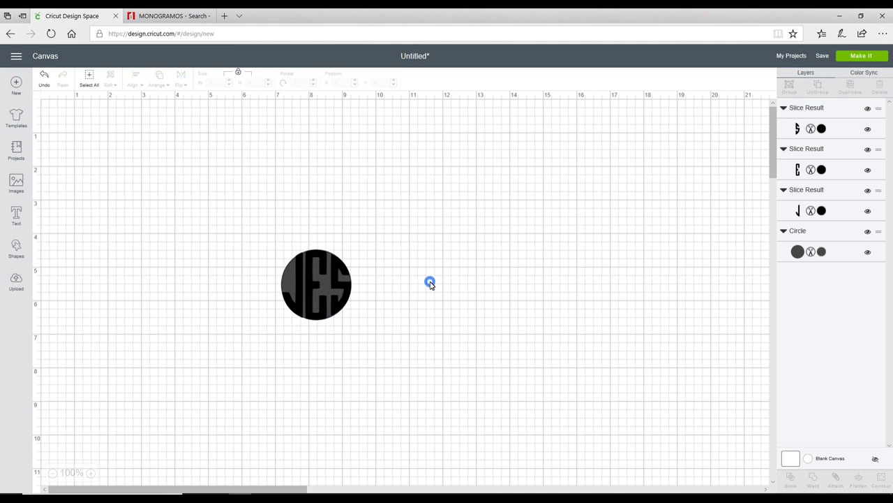
click(315, 259)
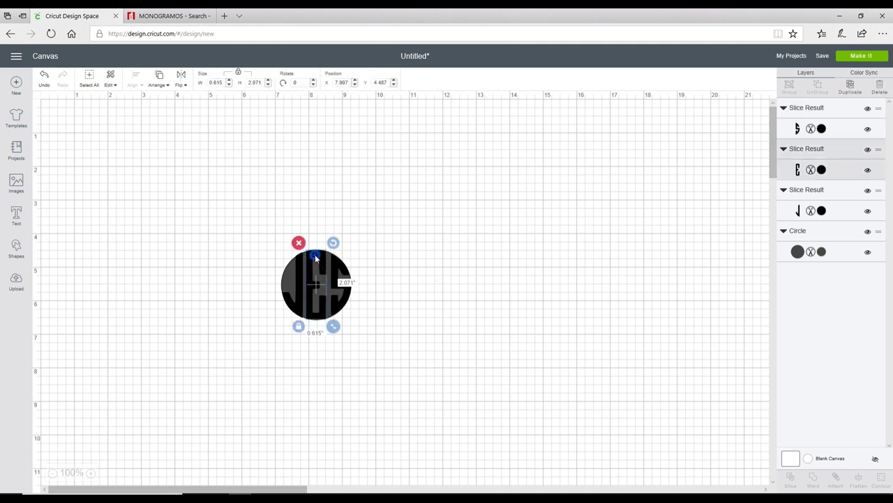
drag(315, 254, 317, 254)
click(437, 279)
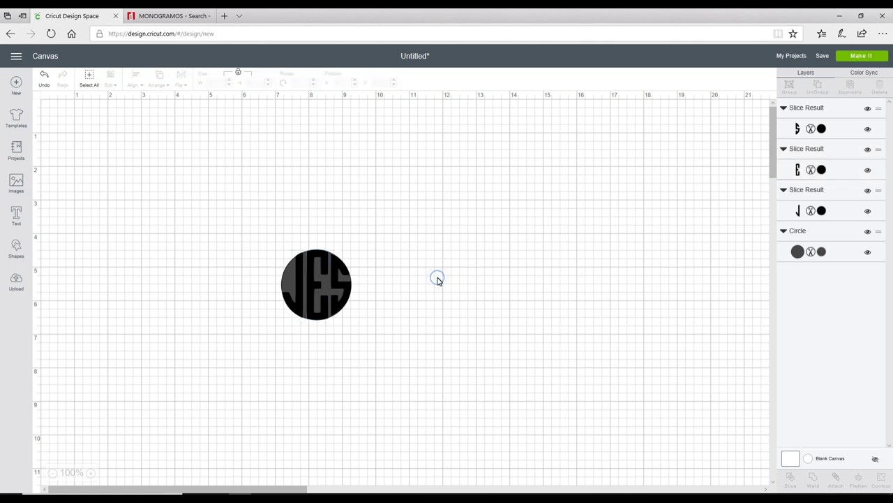
click(285, 274)
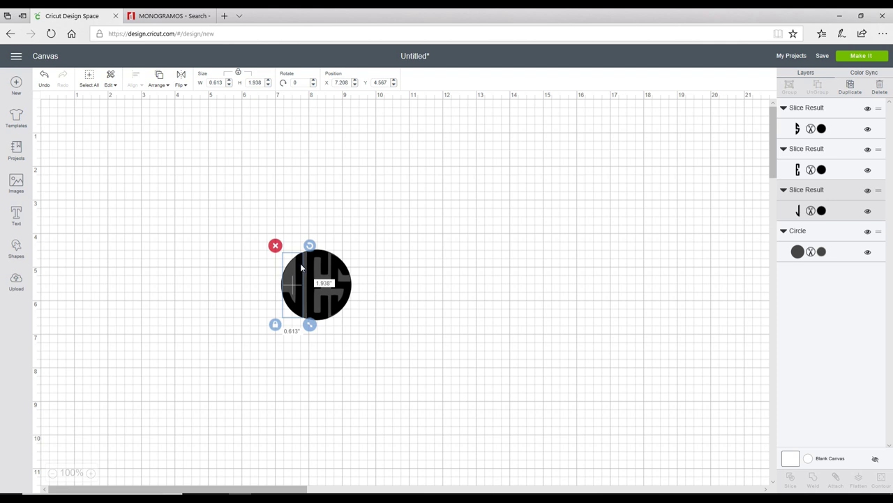
click(305, 259)
drag(305, 259, 472, 198)
- Delete the backing circle and weld the J, E and S pieces into one shape
click(439, 181)
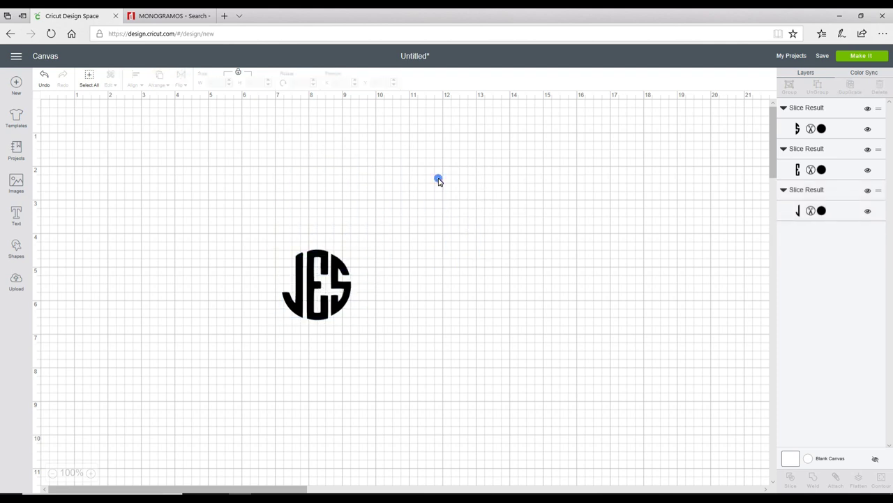
drag(364, 244, 278, 328)
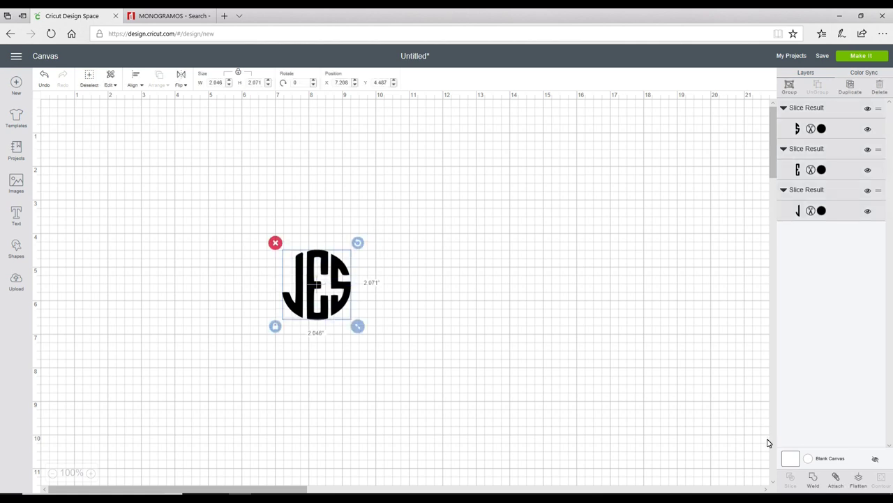
click(814, 479)
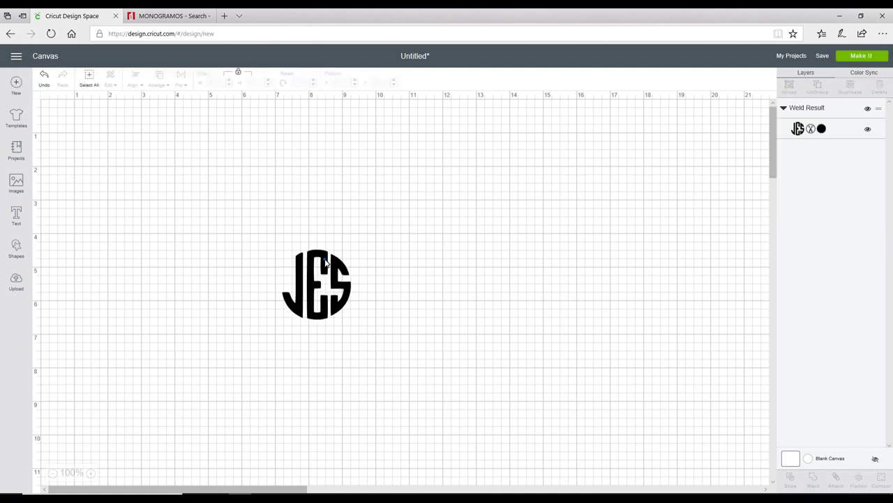
- Move the welded monogram up and enlarge it to about 4.35 by 4.40 inches
drag(326, 262, 336, 200)
drag(377, 273, 604, 361)
click(608, 279)
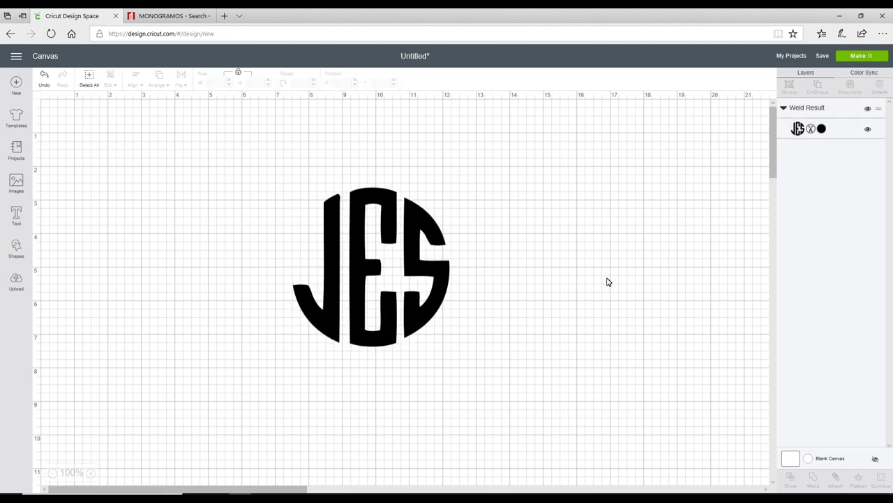